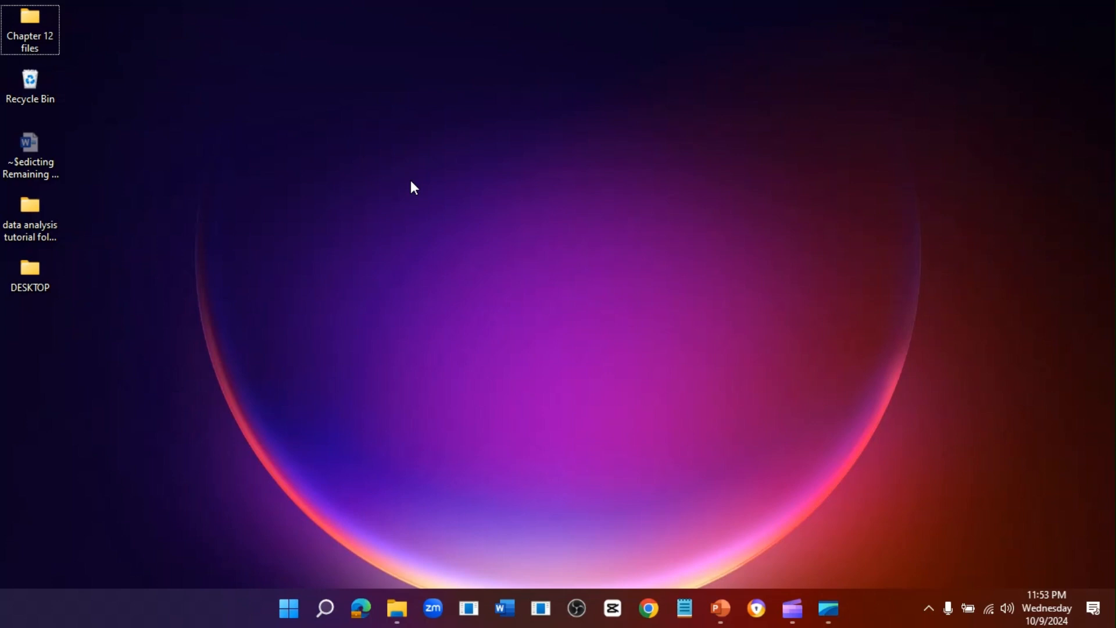
- Create a folder named "Chapter 12" on the desktop
{"action": "right_click", "coordinate": [412, 185]}
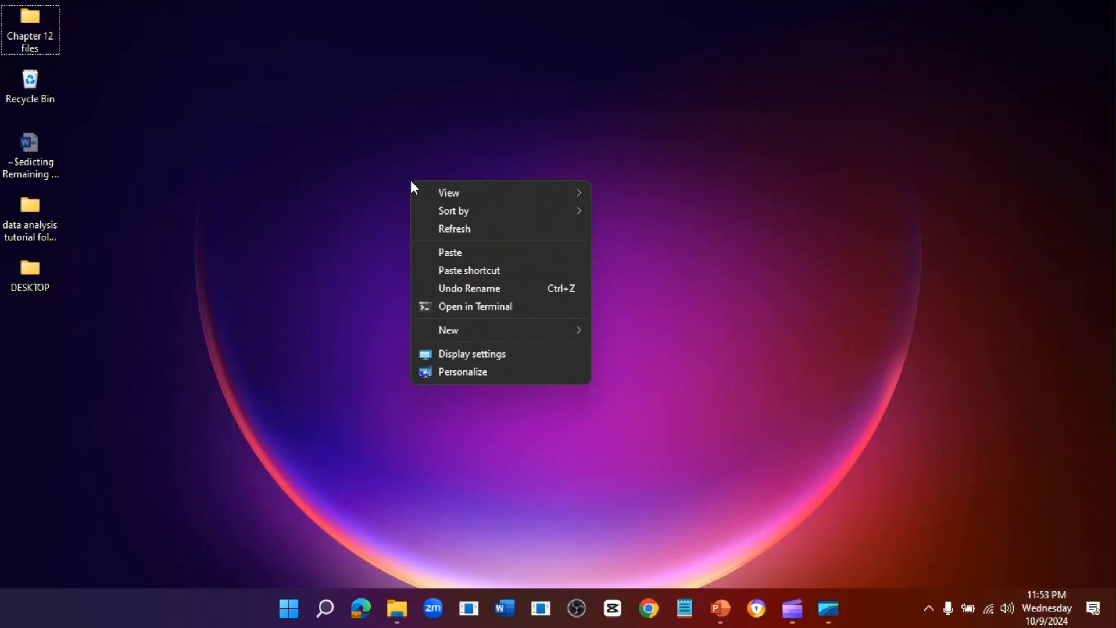
{"action": "mouse_move", "coordinate": [511, 335]}
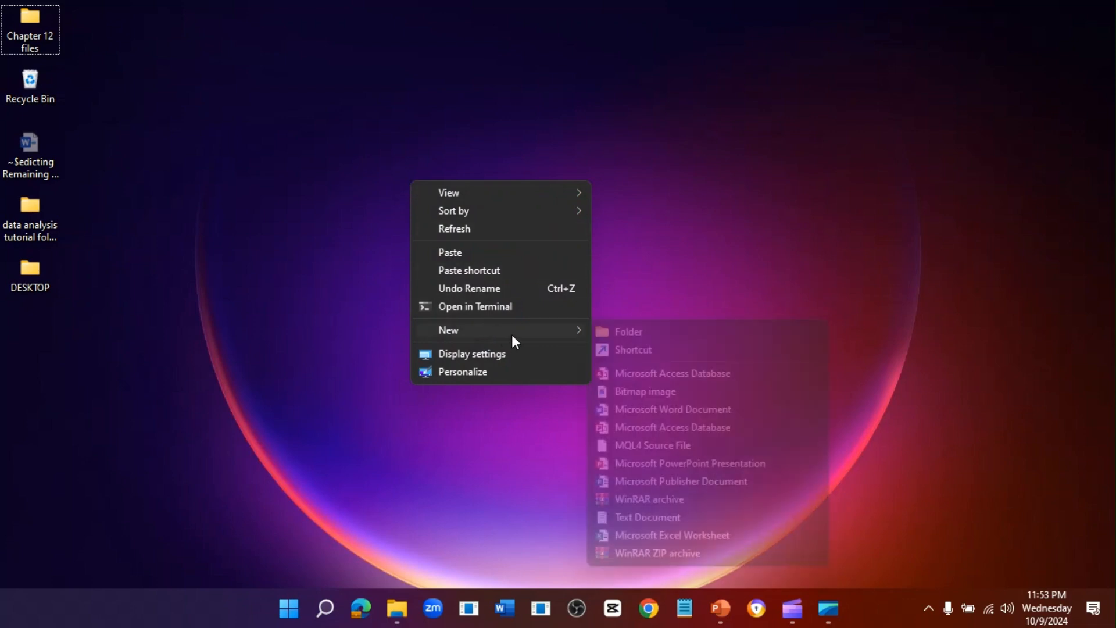
{"action": "left_click", "coordinate": [694, 335]}
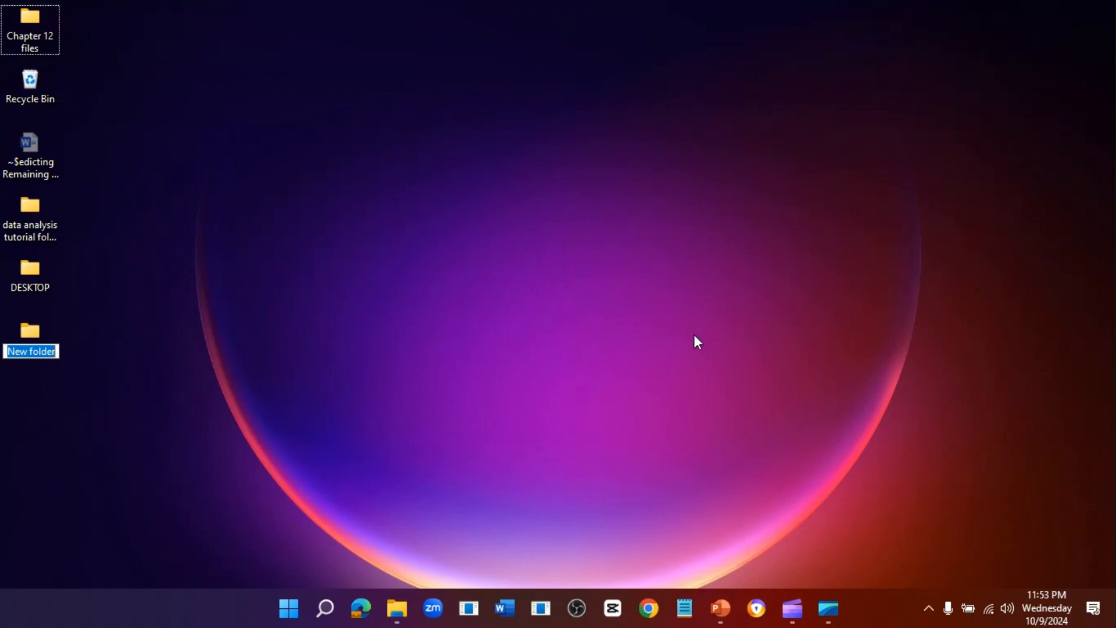
{"action": "type", "text": "Chap"}
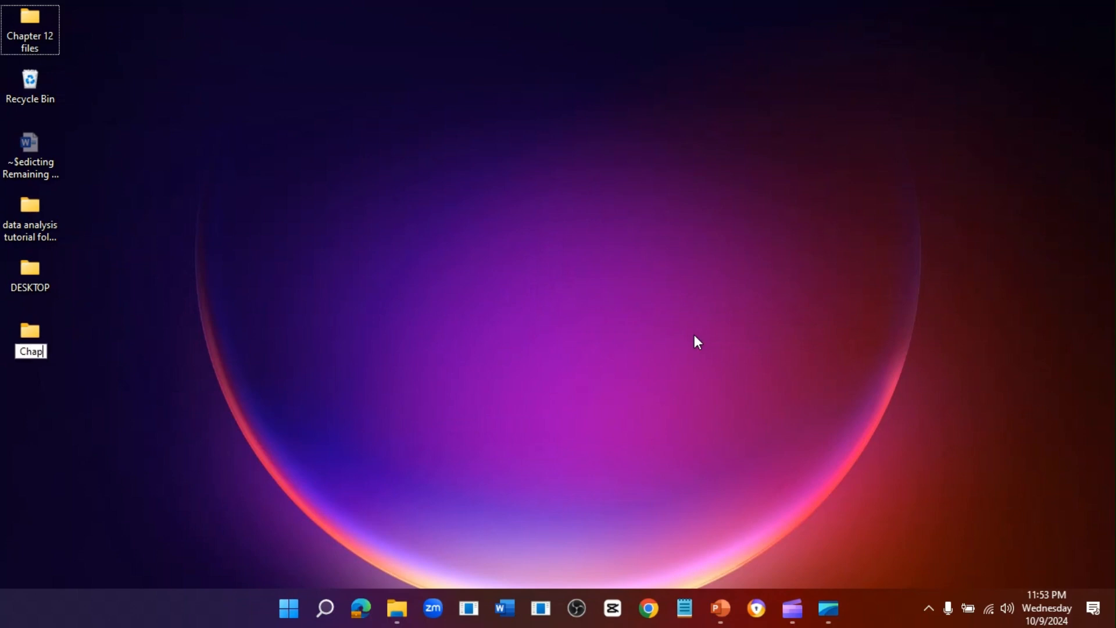
{"action": "type", "text": "ter 12"}
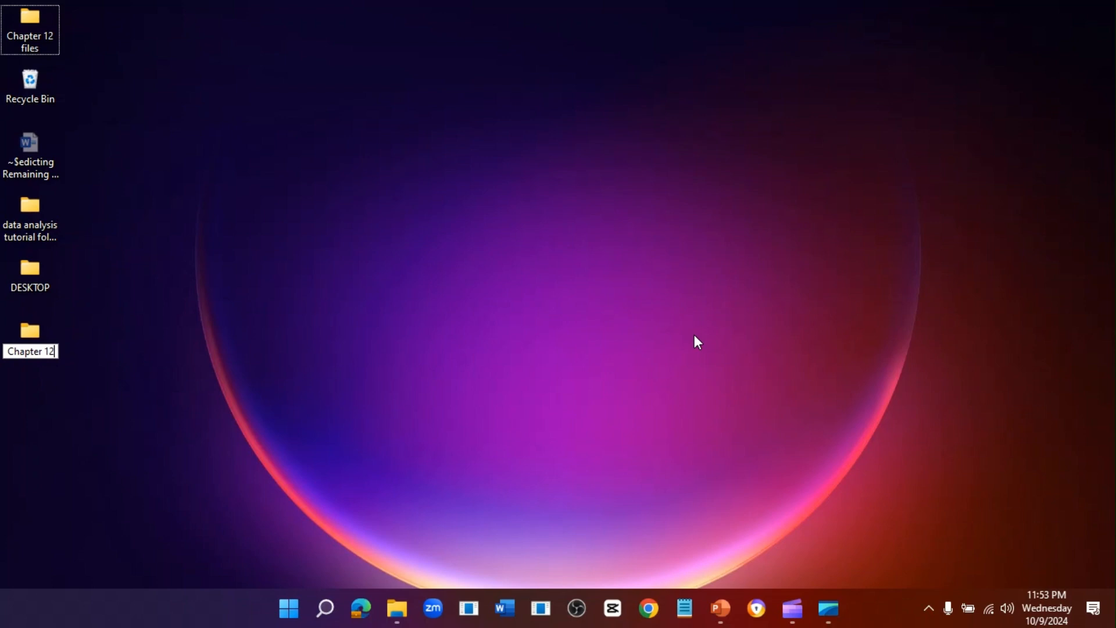
{"action": "key", "text": "Return"}
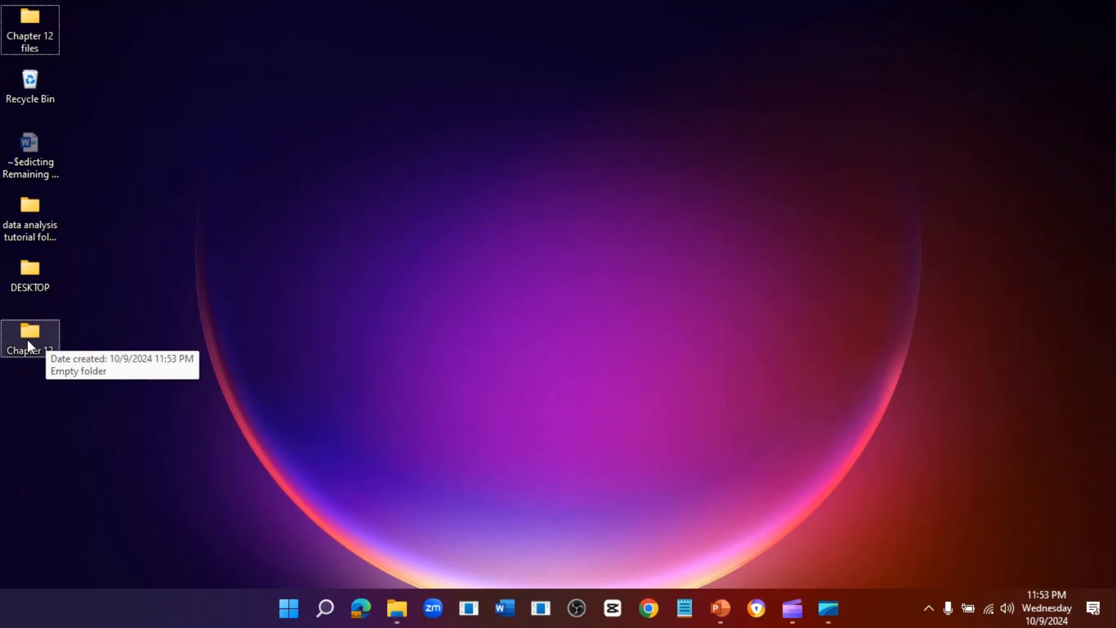
- Open the Chapter 12 folder full screen and create a subfolder named "Source files" in it
{"action": "double_click", "coordinate": [47, 338]}
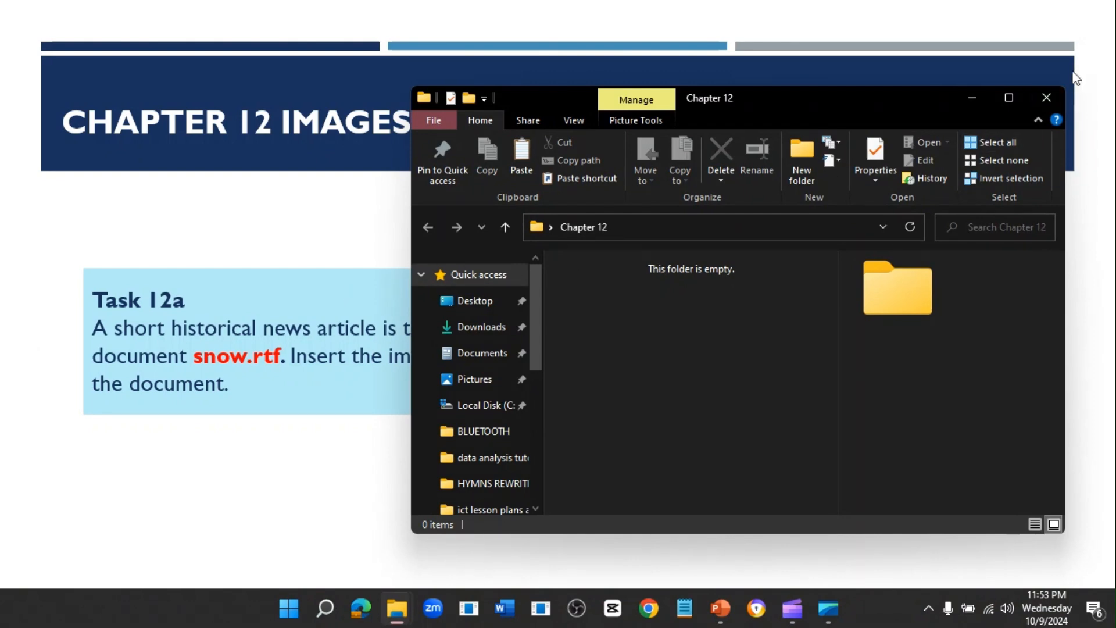
{"action": "left_click", "coordinate": [1009, 98]}
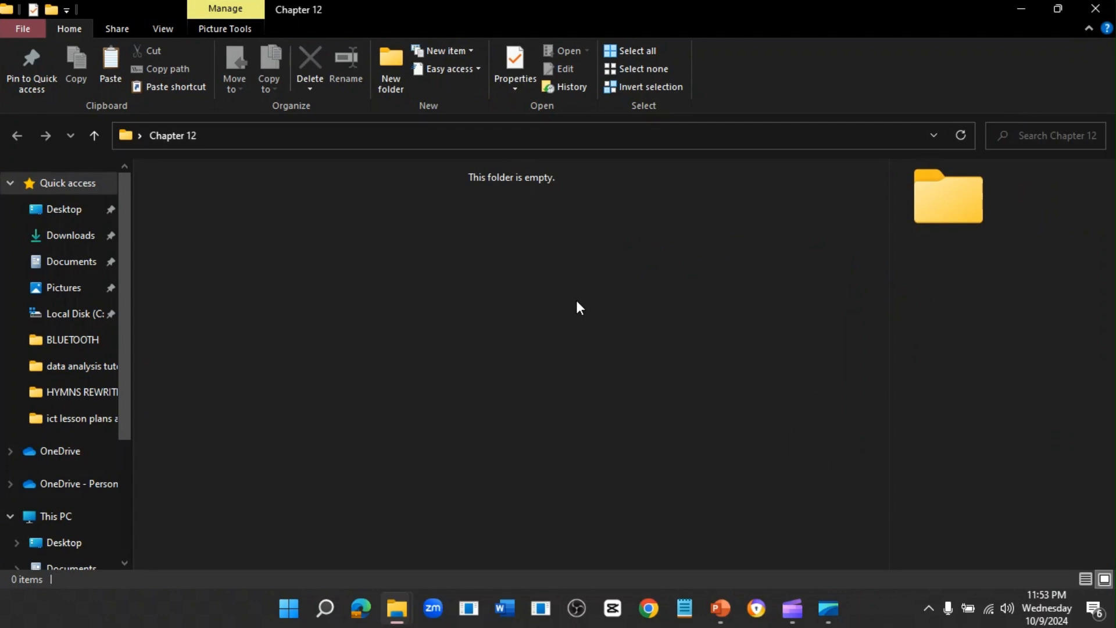
{"action": "left_click", "coordinate": [390, 86]}
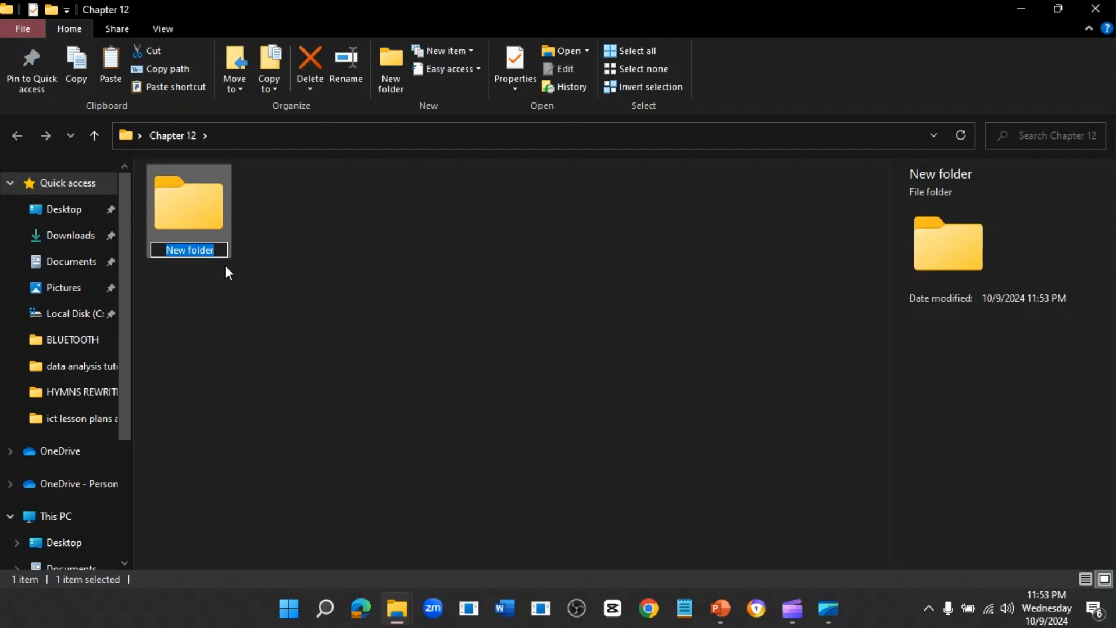
{"action": "type", "text": "Sourc"}
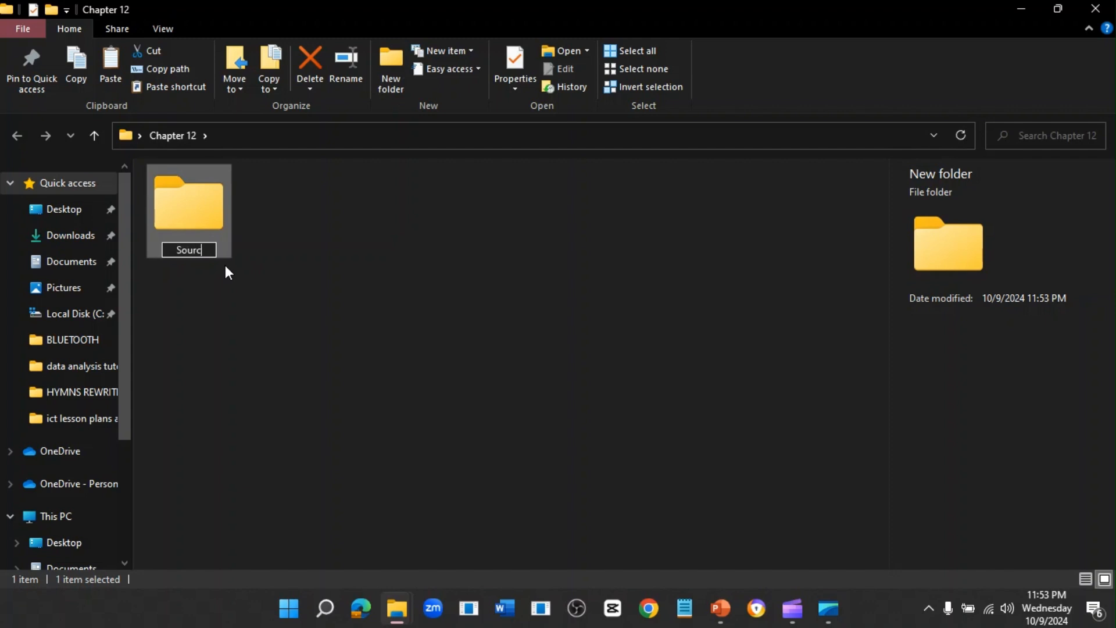
{"action": "type", "text": "e files"}
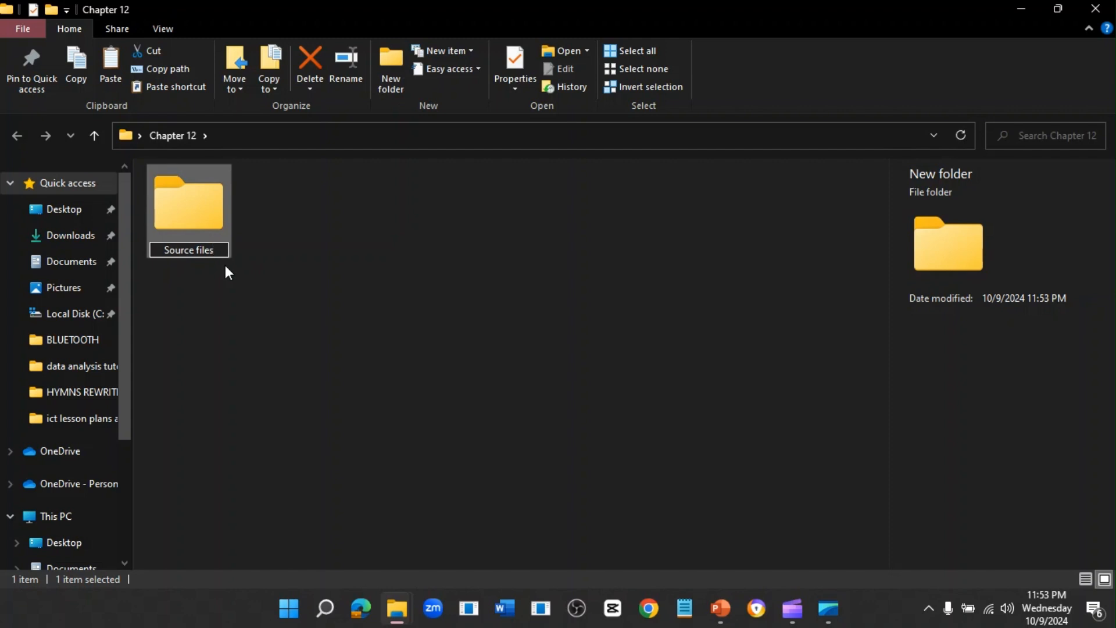
{"action": "key", "text": "Return"}
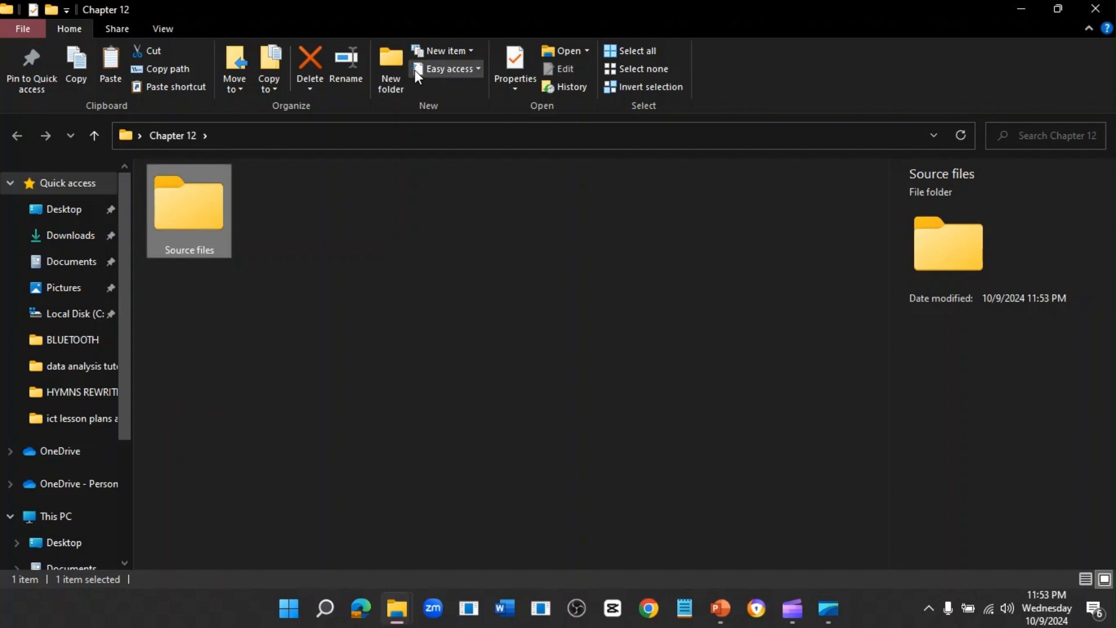
- Create a second subfolder named "Worked" in the Chapter 12 folder and minimize the folder window
{"action": "left_click", "coordinate": [389, 86]}
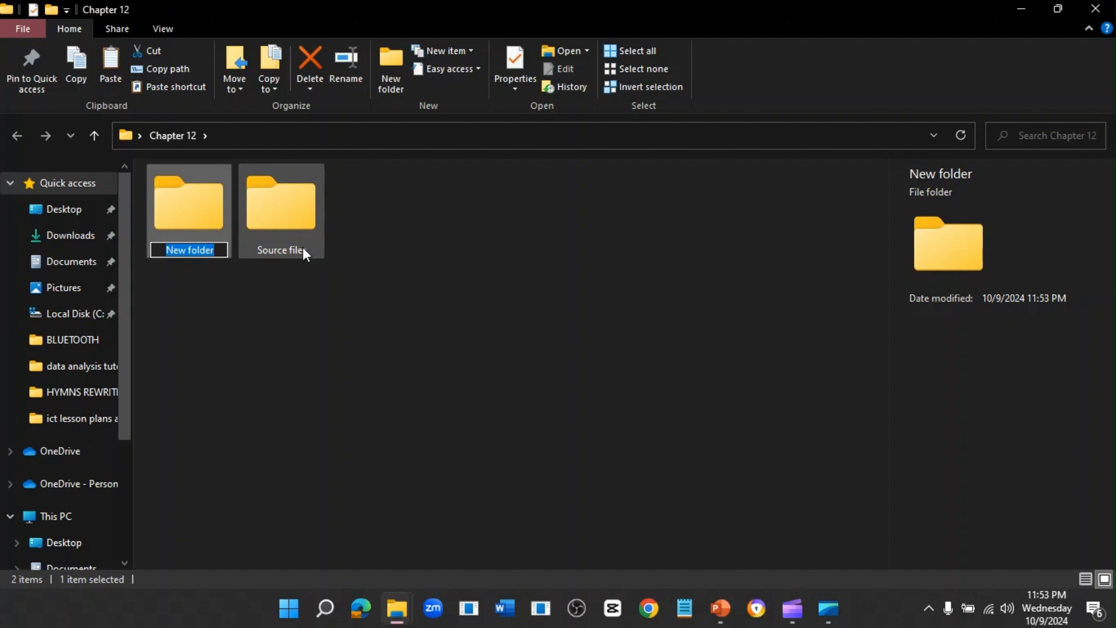
{"action": "type", "text": "w"}
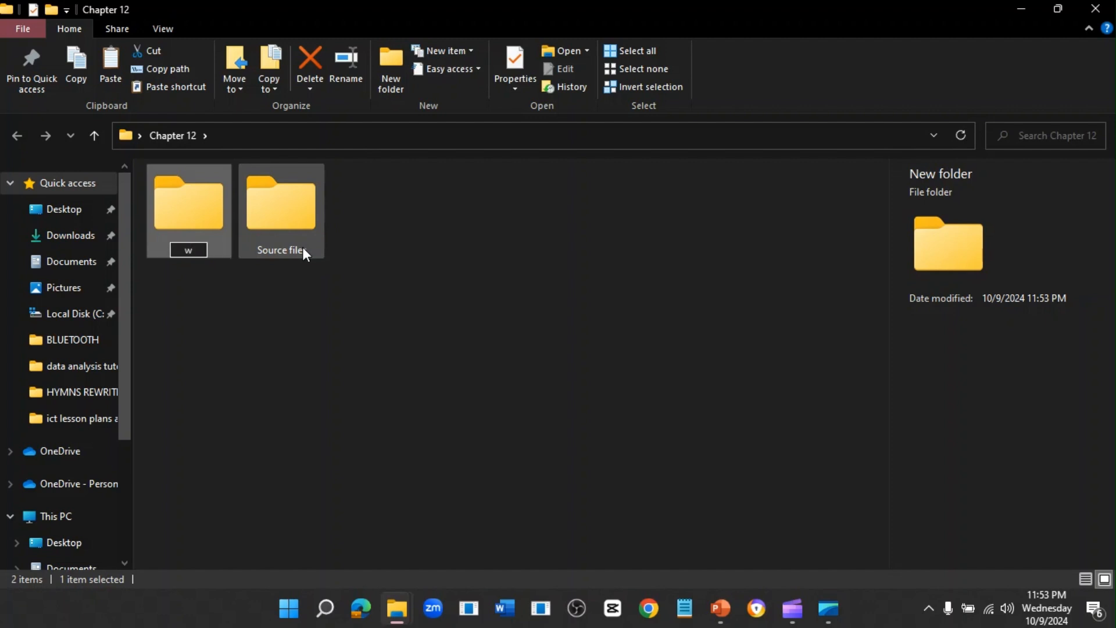
{"action": "key", "text": "BackSpace"}
{"action": "type", "text": "Worked"}
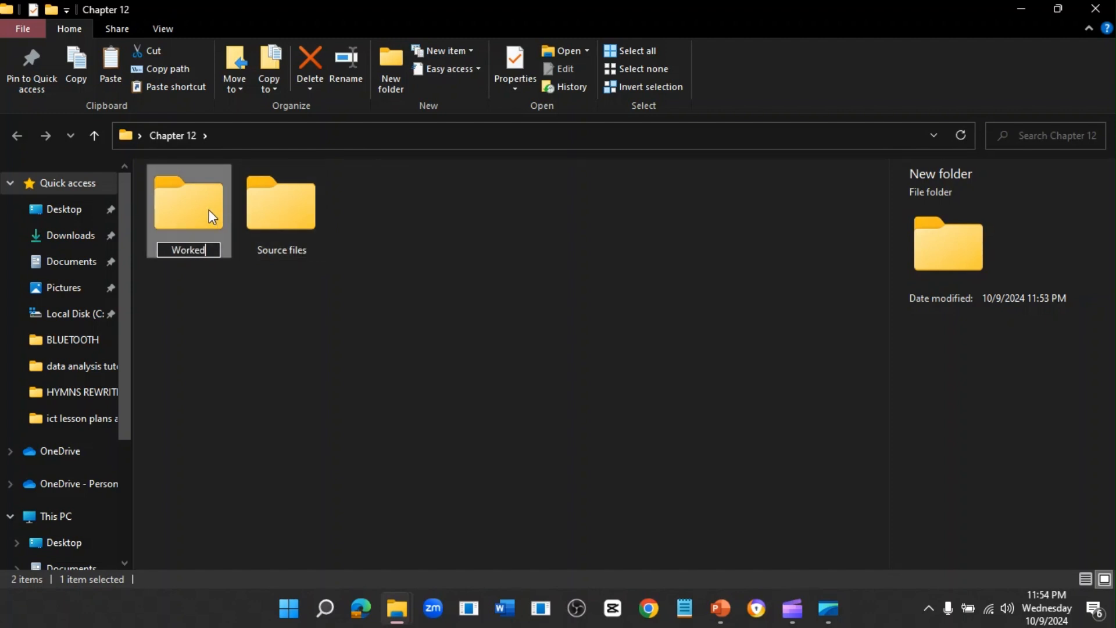
{"action": "key", "text": "Return"}
{"action": "left_click", "coordinate": [388, 249]}
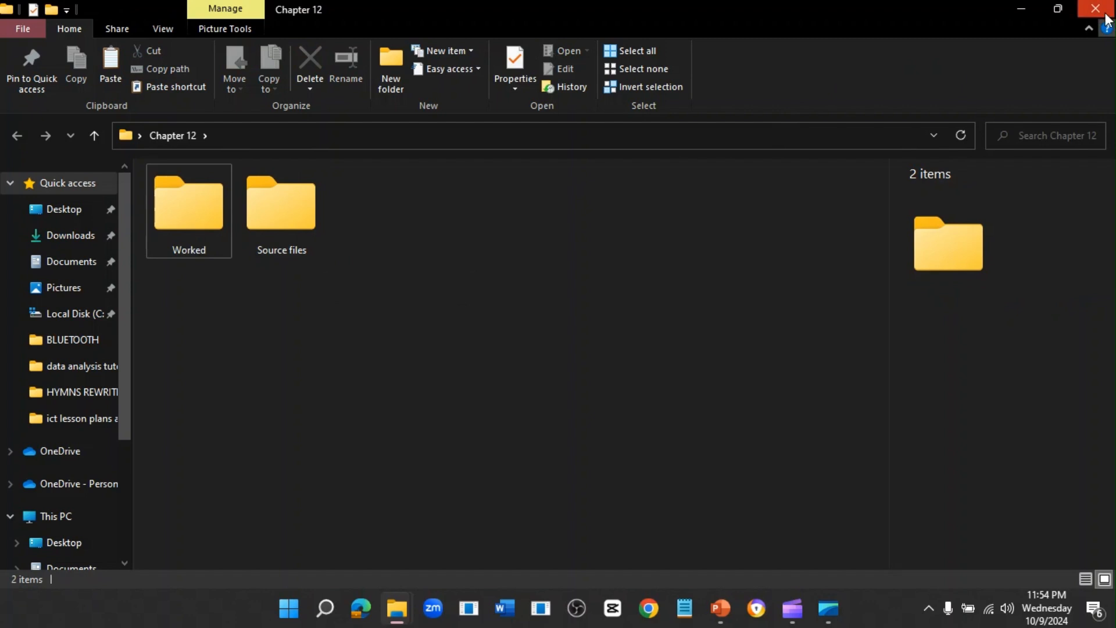
{"action": "left_click", "coordinate": [1023, 9]}
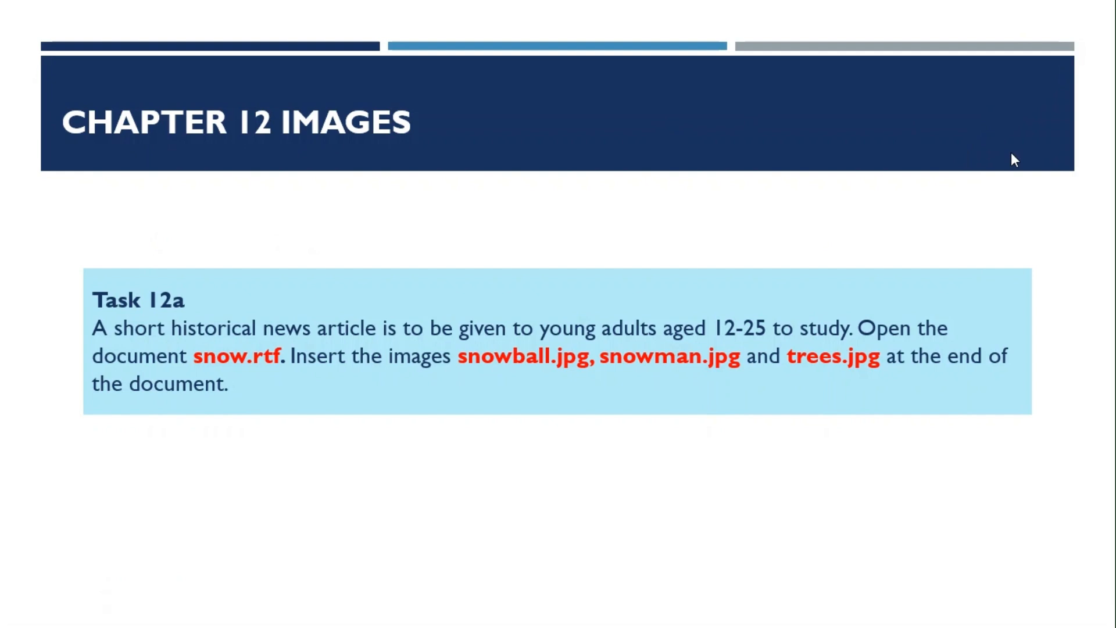
- Open the Chapter 12 files folder from the desktop and copy all of the files in it
{"action": "key", "text": "super+d"}
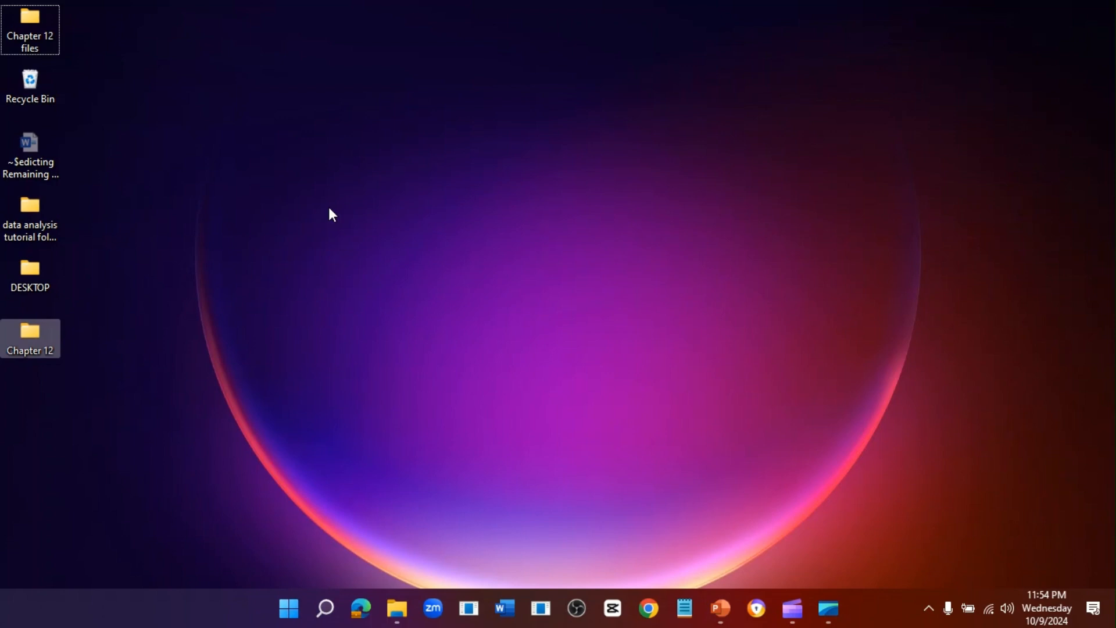
{"action": "mouse_move", "coordinate": [40, 12]}
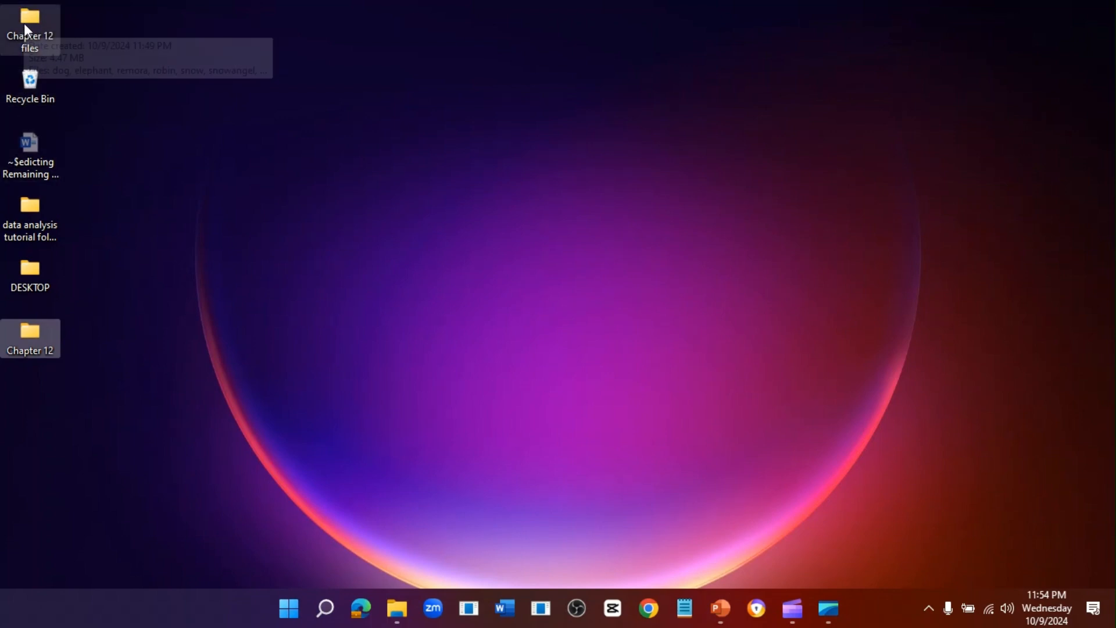
{"action": "left_click", "coordinate": [25, 26]}
{"action": "double_click", "coordinate": [24, 26]}
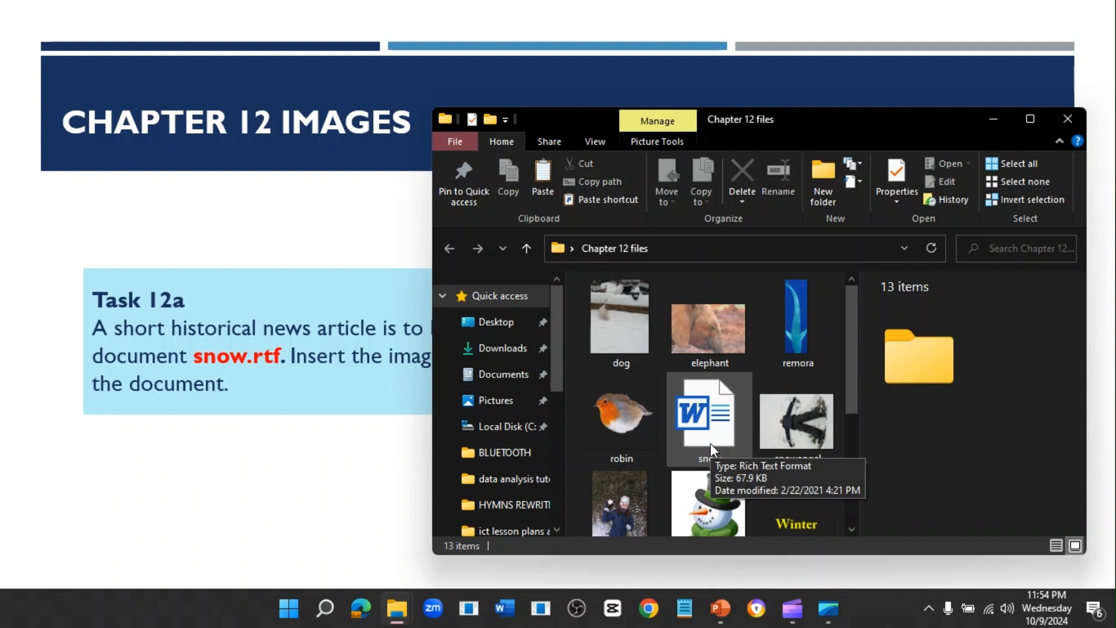
{"action": "key", "text": "ctrl+a"}
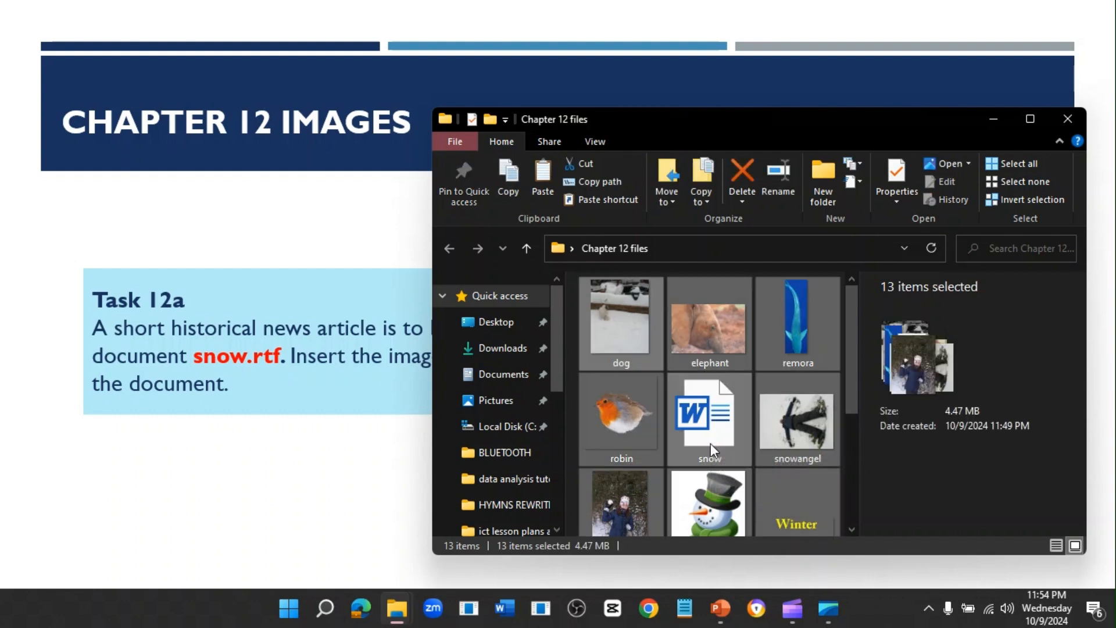
- Paste the copied files into the Source files subfolder of the desktop's Chapter 12 folder
{"action": "left_click", "coordinate": [496, 323]}
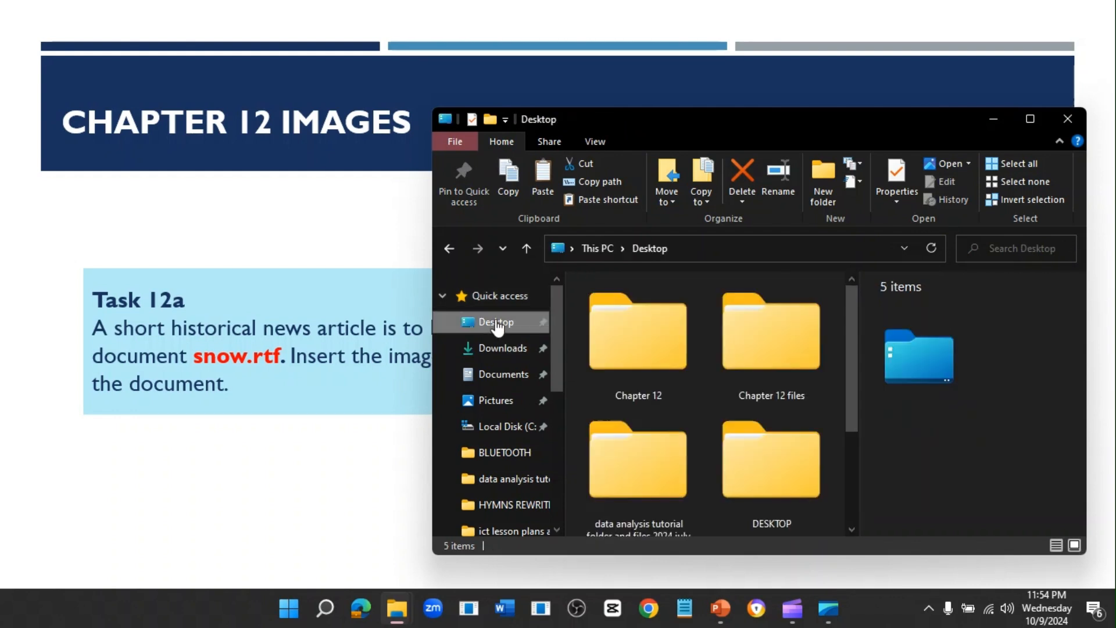
{"action": "left_click", "coordinate": [644, 353]}
{"action": "double_click", "coordinate": [644, 354]}
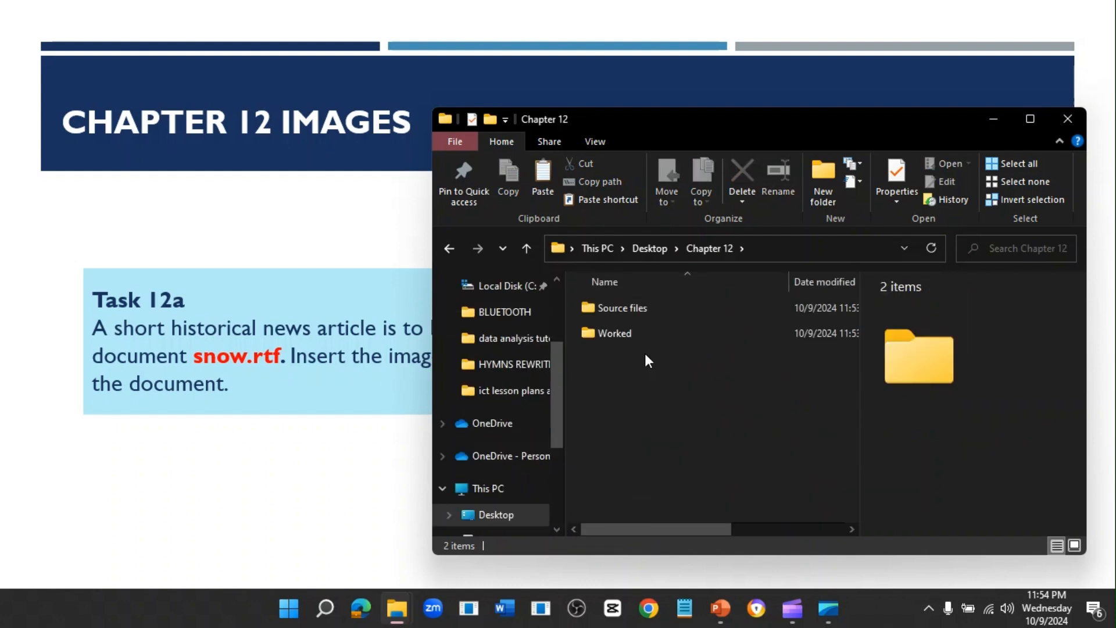
{"action": "double_click", "coordinate": [650, 308]}
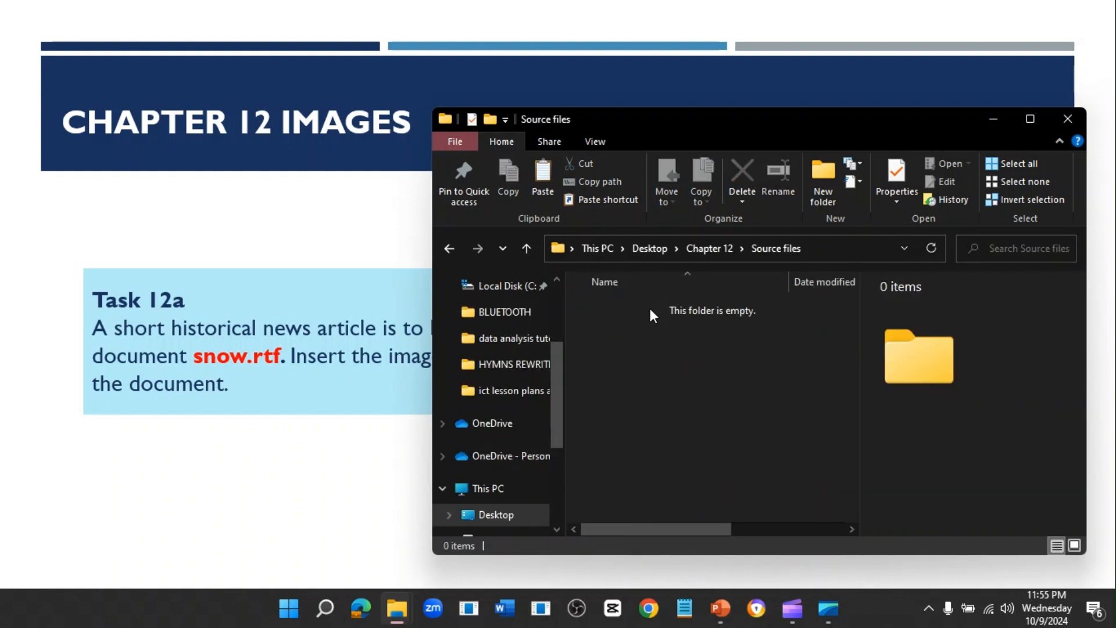
{"action": "key", "text": "ctrl+v"}
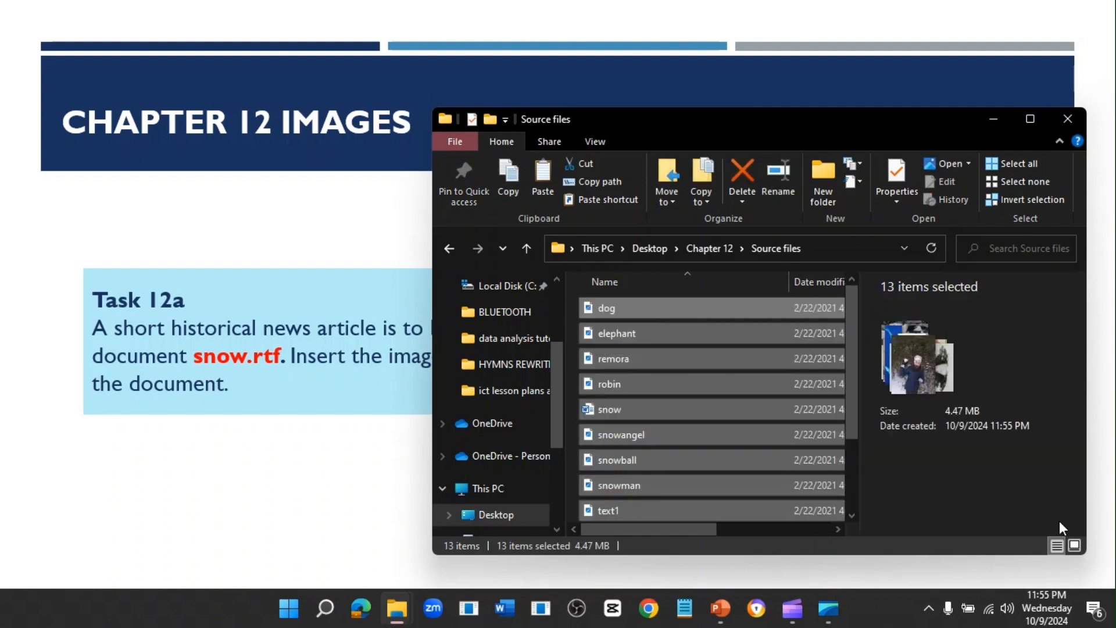
- Show the Source files folder full screen with large thumbnails and open the snow document in Word, dismissing the activation wizard
{"action": "left_click", "coordinate": [1079, 546]}
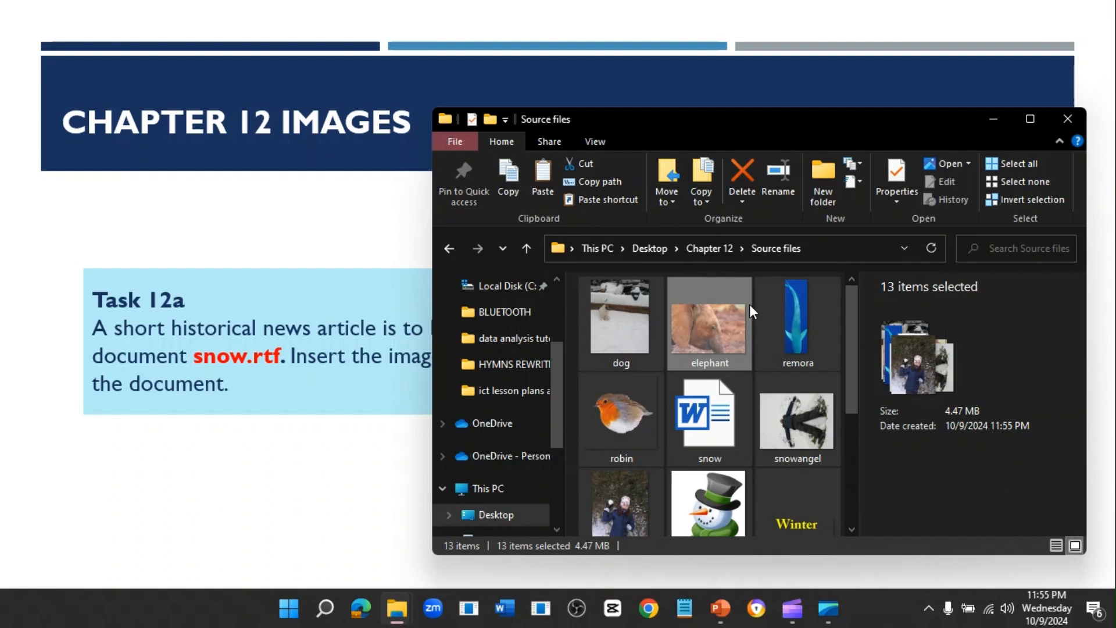
{"action": "left_click", "coordinate": [1036, 118]}
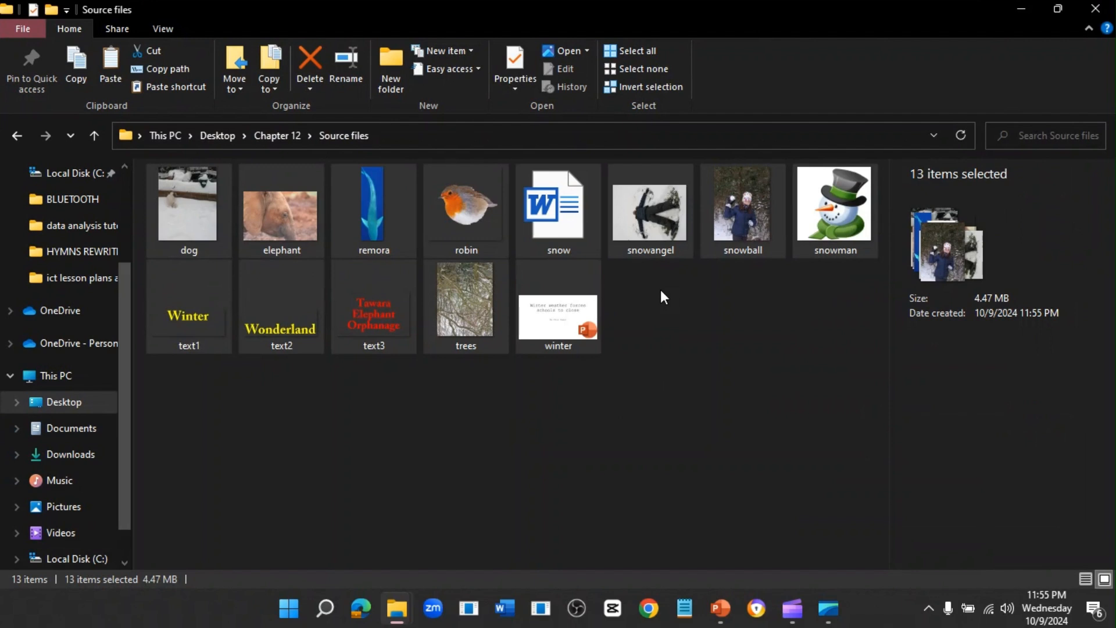
{"action": "double_click", "coordinate": [568, 241]}
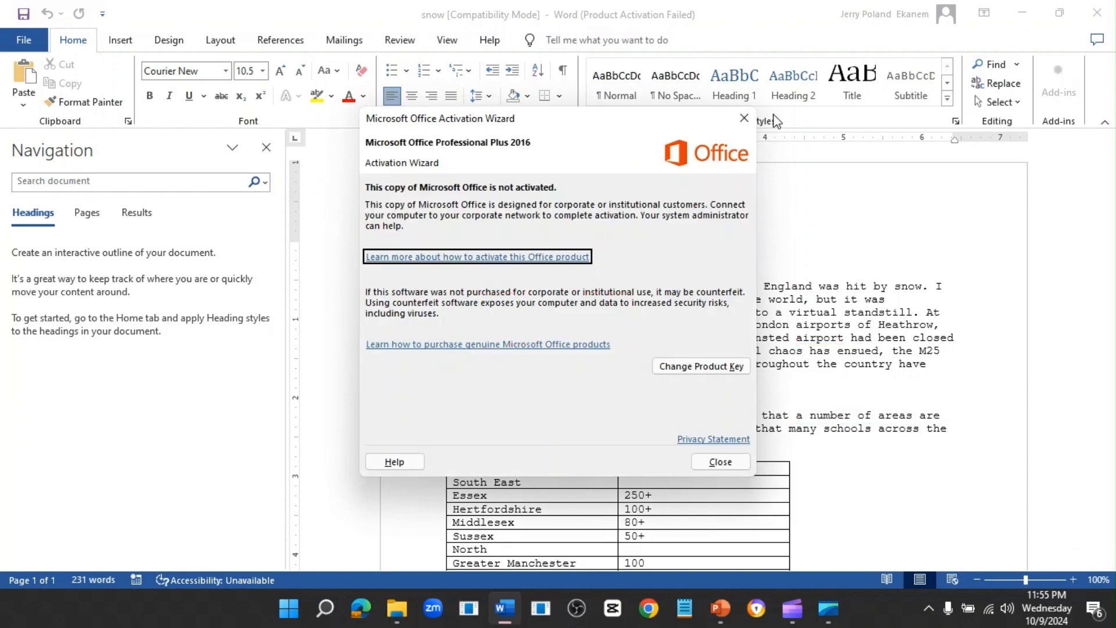
{"action": "left_click", "coordinate": [744, 118]}
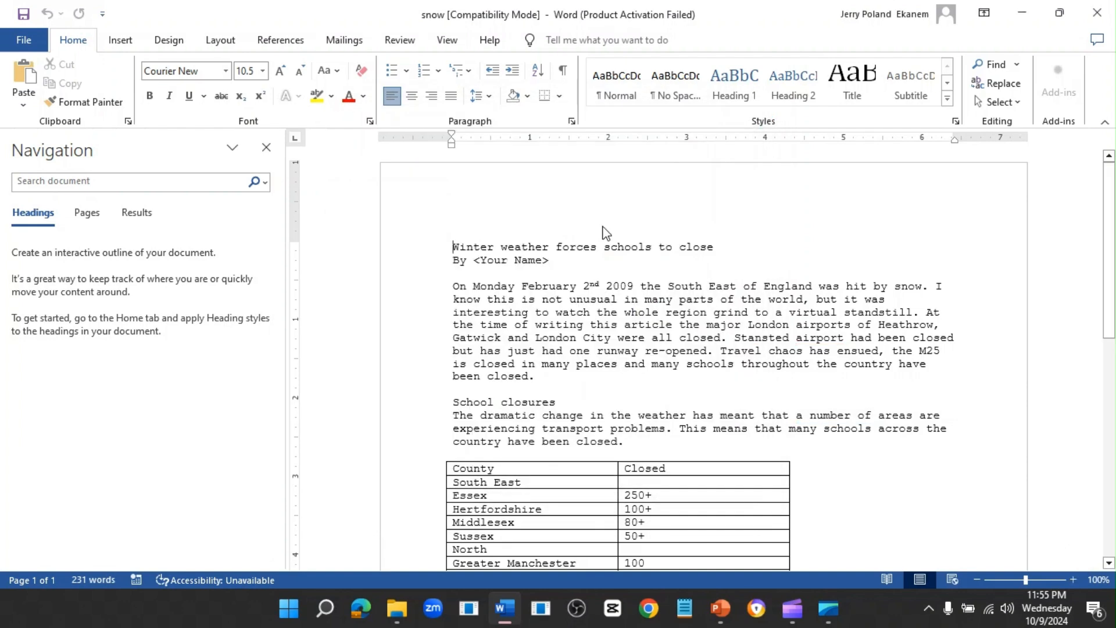
- Replace the "Your Name" placeholder in the byline under the title with the author's name, keeping the angle brackets
{"action": "left_click", "coordinate": [543, 259]}
{"action": "key", "text": "BackSpace"}
{"action": "key", "text": "BackSpace"}
{"action": "key", "text": "BackSpace"}
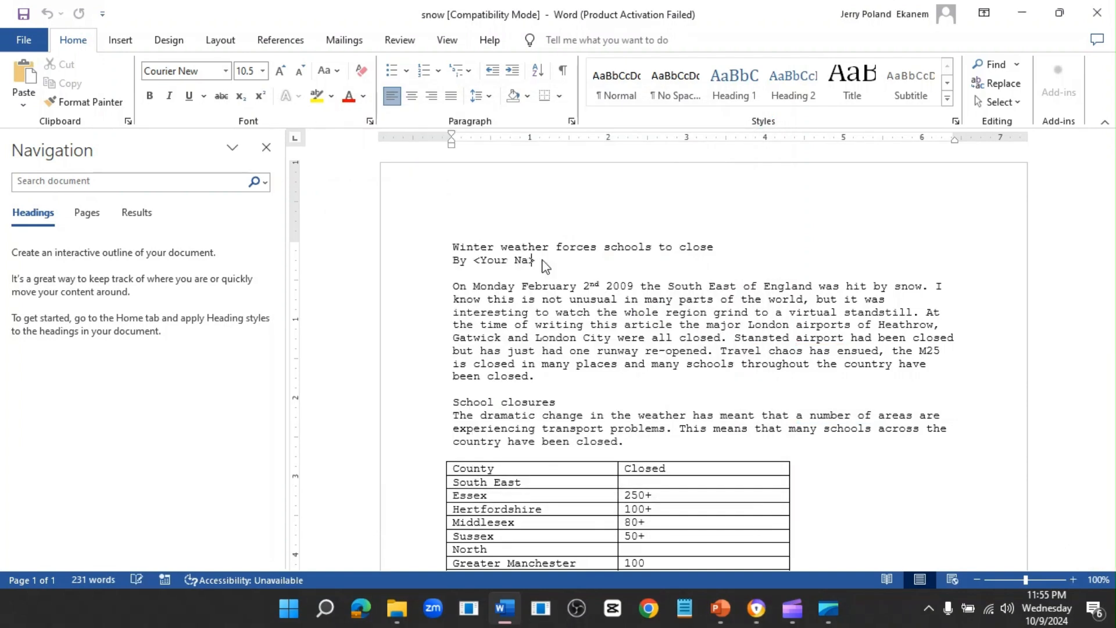
{"action": "key", "text": "BackSpace"}
{"action": "key", "text": "BackSpace"}
{"action": "key", "text": "BackSpace"}
{"action": "key", "text": "BackSpace"}
{"action": "key", "text": "BackSpace"}
{"action": "key", "text": "BackSpace"}
{"action": "key", "text": "BackSpace"}
{"action": "type", "text": "Jerry Poland>"}
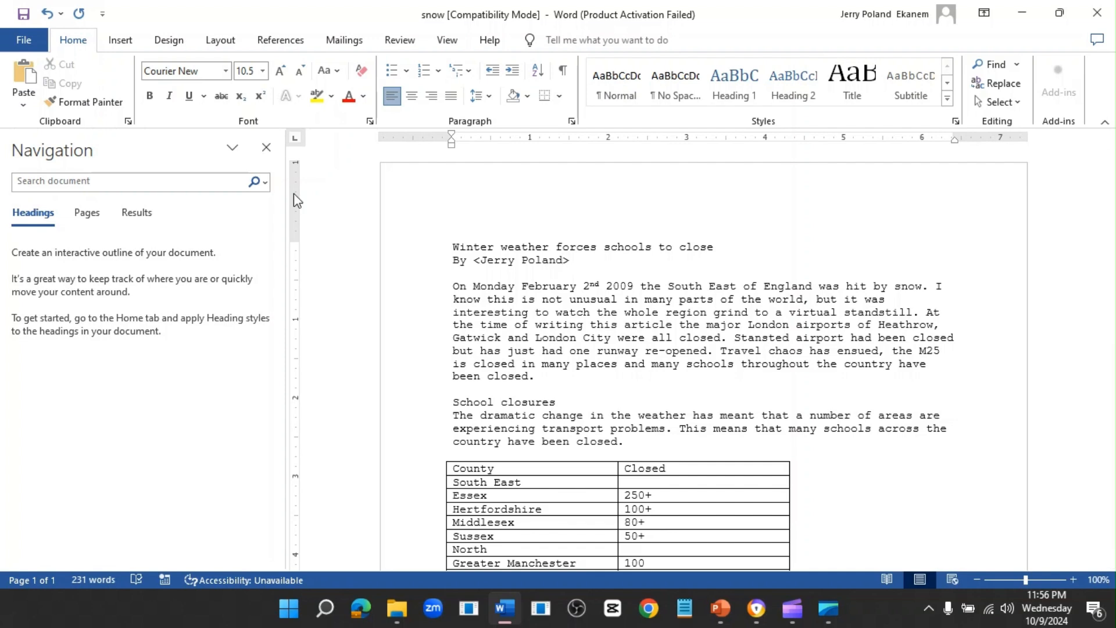
- Start saving a copy of the snow document, choosing the Worked subfolder of the desktop's Chapter 12 folder as its location
{"action": "left_click", "coordinate": [22, 38]}
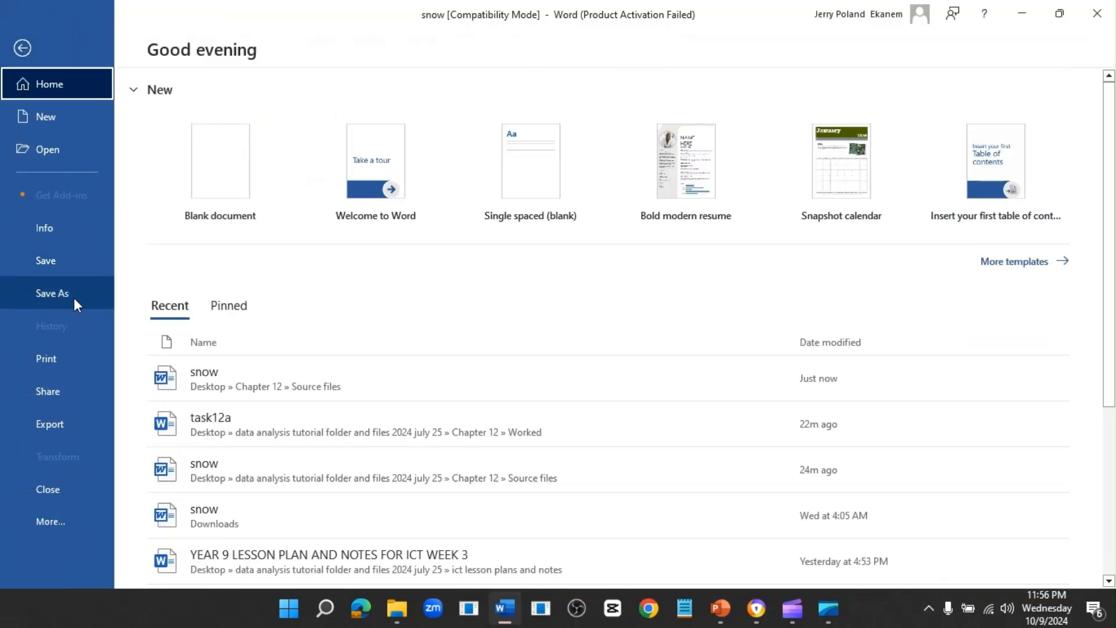
{"action": "left_click", "coordinate": [75, 297]}
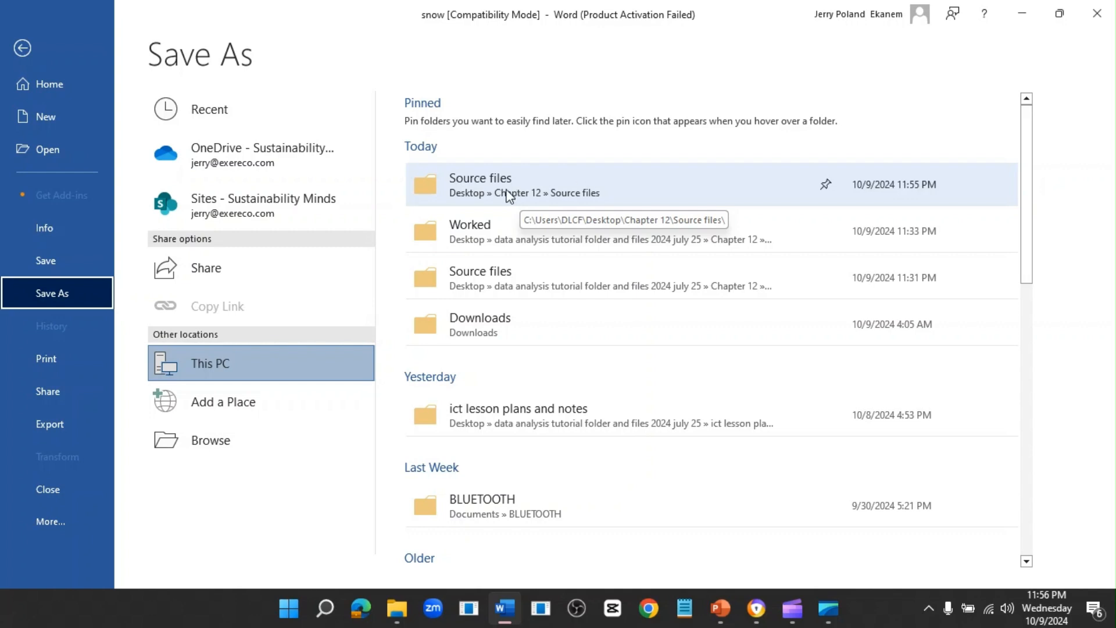
{"action": "left_click", "coordinate": [525, 183]}
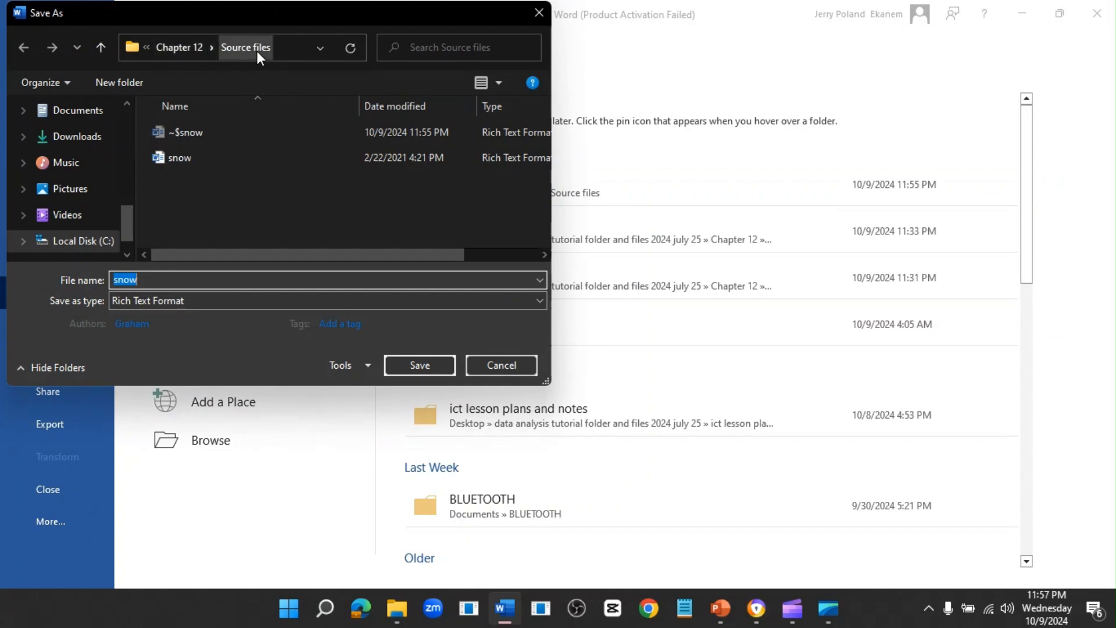
{"action": "left_click", "coordinate": [177, 46]}
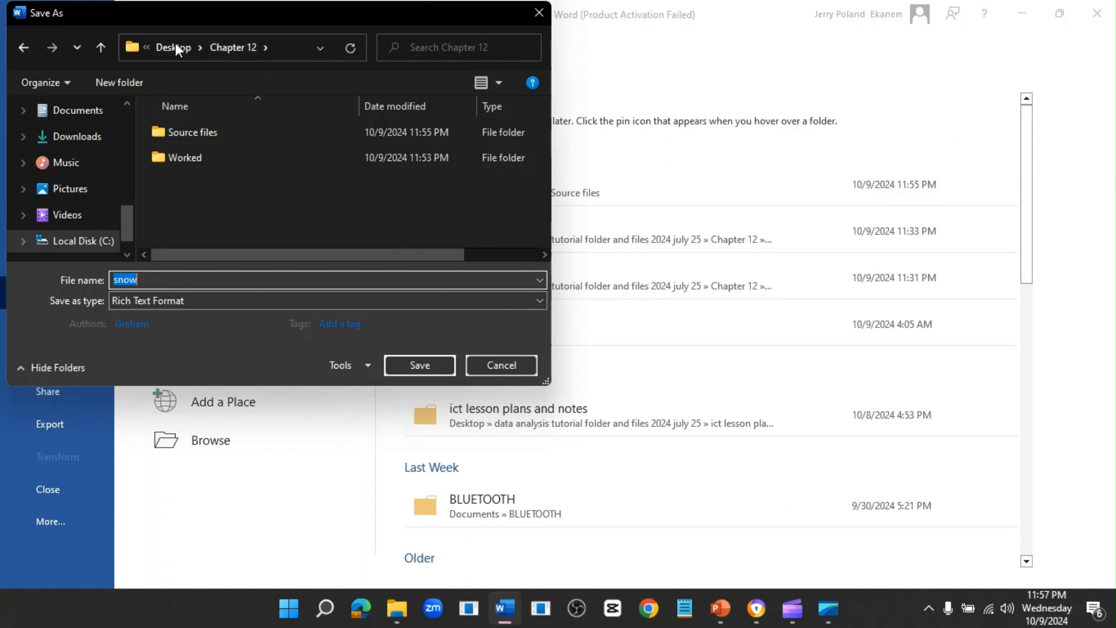
{"action": "double_click", "coordinate": [232, 166]}
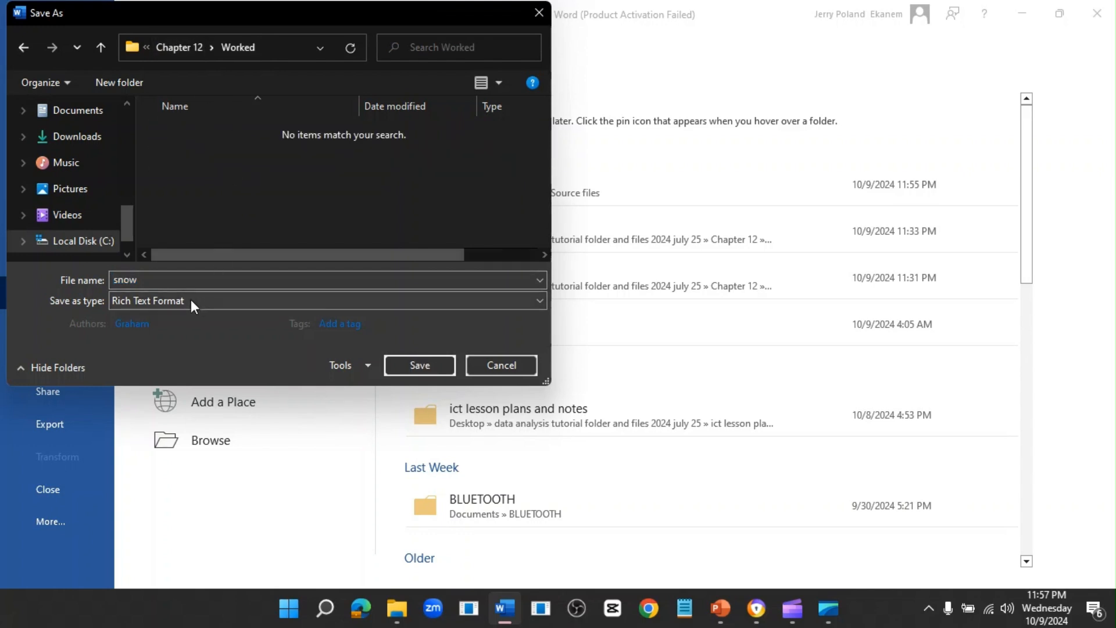
- Name the copy Task12a, set its file type to Word Document and save it, accepting the upgrade to the newest file format
{"action": "double_click", "coordinate": [169, 285]}
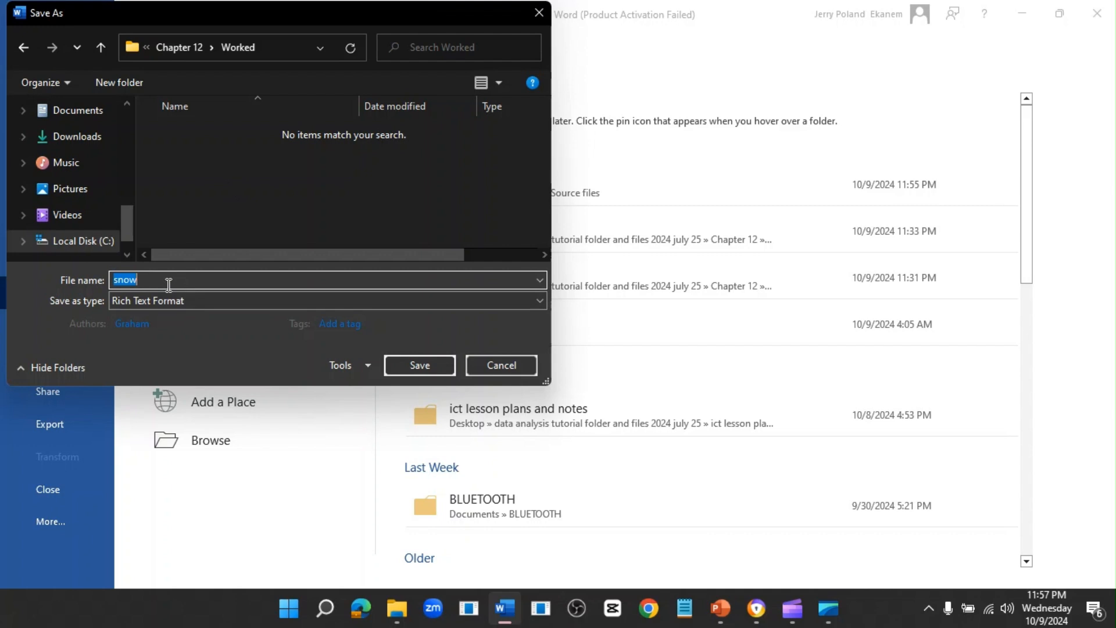
{"action": "type", "text": "Task12a"}
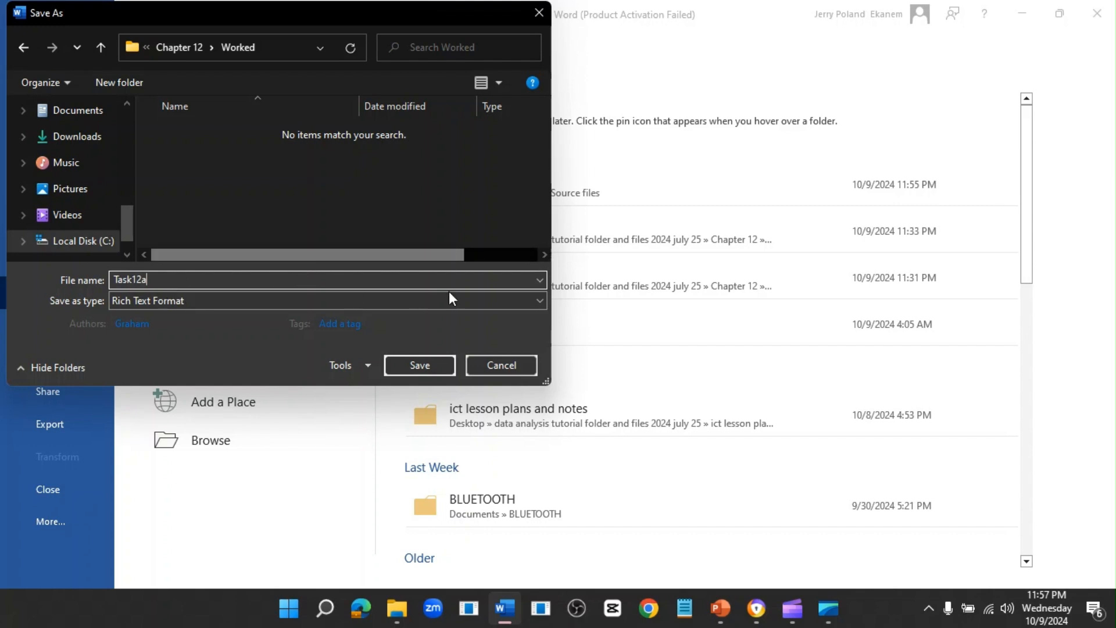
{"action": "left_click", "coordinate": [513, 301]}
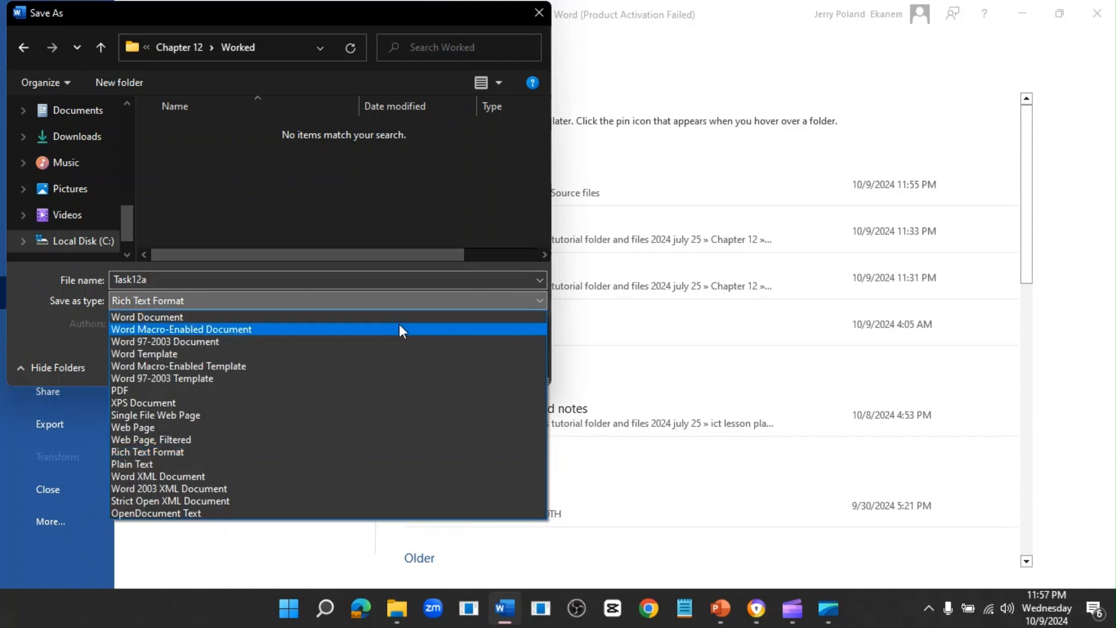
{"action": "left_click", "coordinate": [398, 315]}
{"action": "left_click", "coordinate": [401, 317]}
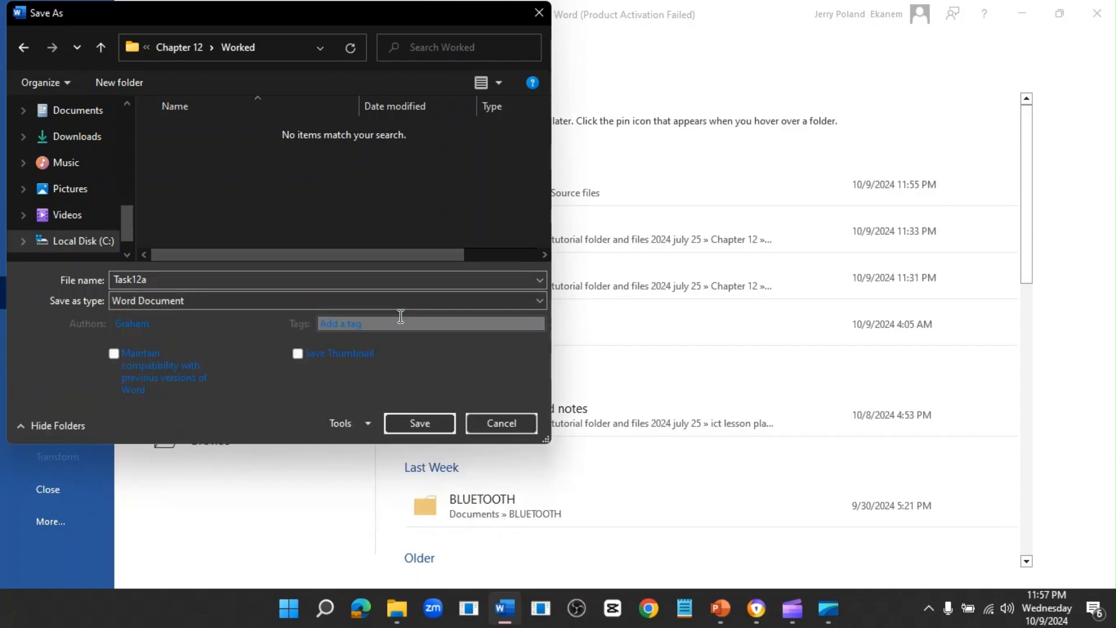
{"action": "left_click", "coordinate": [437, 424]}
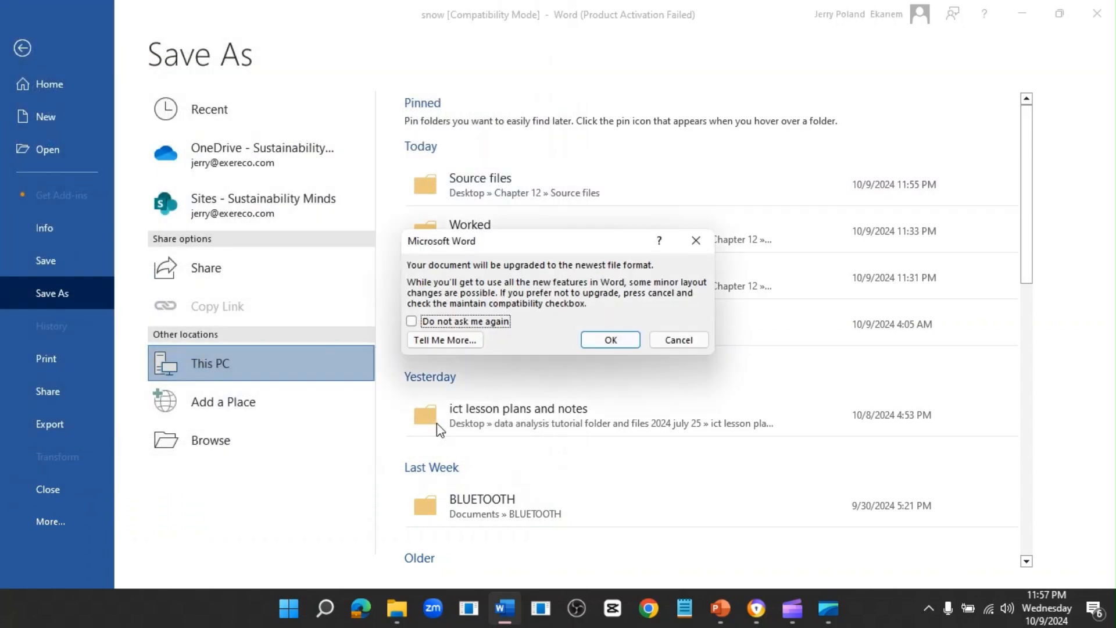
{"action": "left_click", "coordinate": [608, 340]}
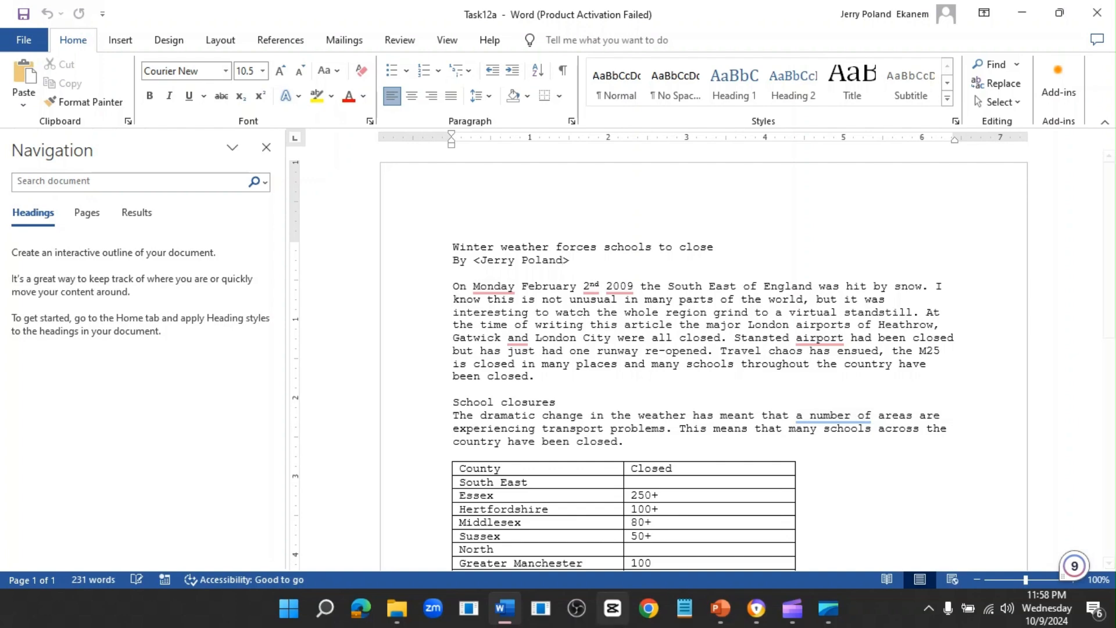
- Switch to the PowerPoint slide show to reread the Task 12a instructions, and return to the Task12a document in Word
{"action": "mouse_move", "coordinate": [720, 608]}
{"action": "left_click", "coordinate": [815, 553]}
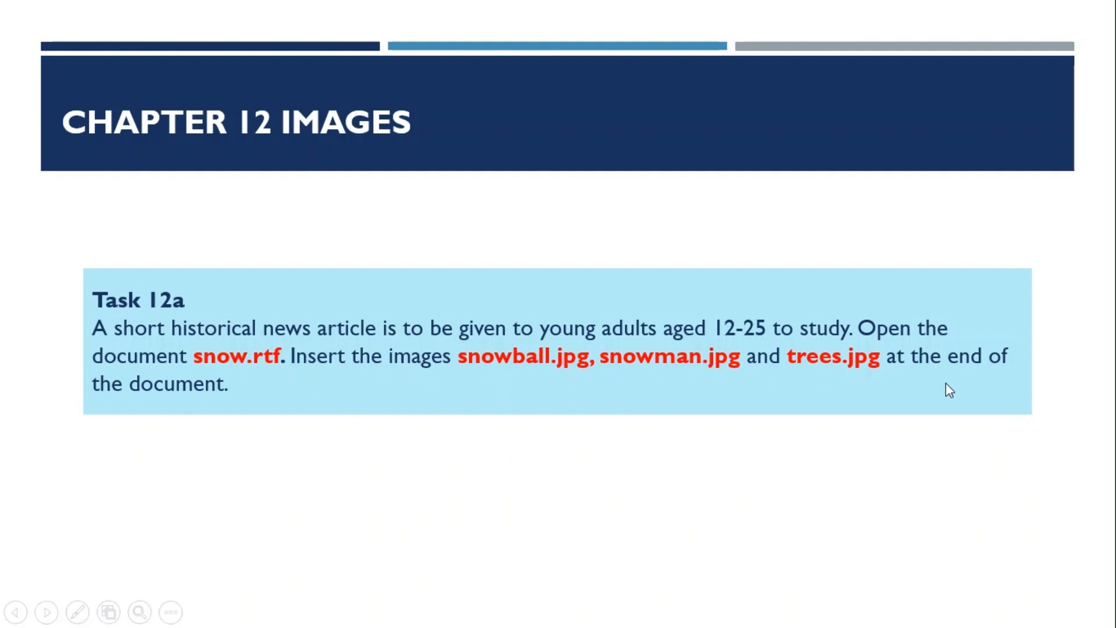
{"action": "key", "text": "super"}
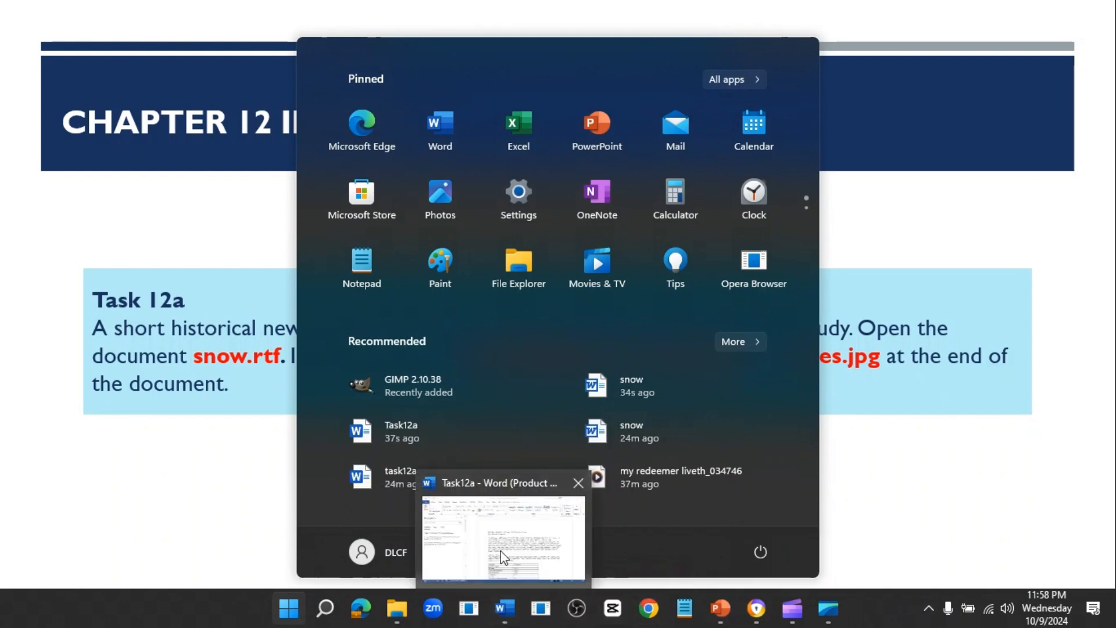
{"action": "left_click", "coordinate": [498, 614]}
- Place the insertion point on the empty line at the end of the document, below the last paragraph
{"action": "left_click", "coordinate": [753, 383]}
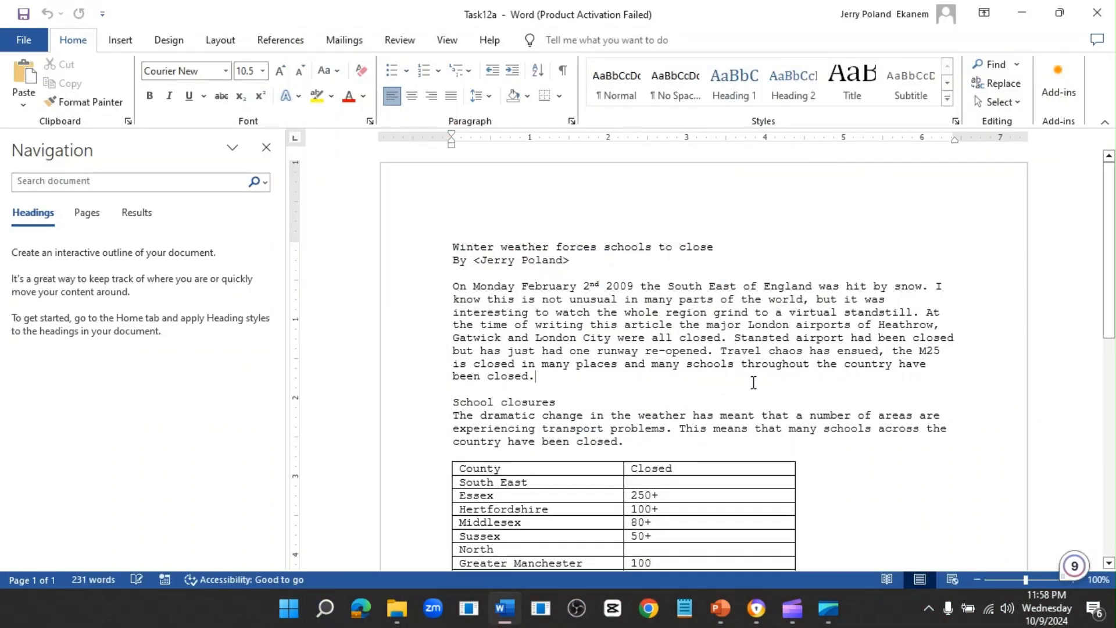
{"action": "key", "text": "Down"}
{"action": "key", "text": "Down"}
{"action": "key", "text": "Down"}
{"action": "key", "text": "Down"}
{"action": "key", "text": "Down"}
{"action": "key", "text": "Down"}
{"action": "key", "text": "Down"}
{"action": "key", "text": "Down"}
{"action": "key", "text": "Down"}
{"action": "key", "text": "Down"}
{"action": "key", "text": "Down"}
{"action": "key", "text": "Down"}
{"action": "key", "text": "Down"}
{"action": "key", "text": "Down"}
{"action": "key", "text": "Down"}
{"action": "key", "text": "Down"}
{"action": "key", "text": "Down"}
{"action": "key", "text": "Down"}
{"action": "key", "text": "Down"}
{"action": "key", "text": "Down"}
{"action": "key", "text": "Down"}
{"action": "key", "text": "Down"}
{"action": "key", "text": "Down"}
{"action": "key", "text": "Down"}
{"action": "key", "text": "Down"}
{"action": "key", "text": "Down"}
{"action": "key", "text": "Down"}
{"action": "key", "text": "Down"}
{"action": "key", "text": "Down"}
{"action": "key", "text": "Down"}
{"action": "key", "text": "Down"}
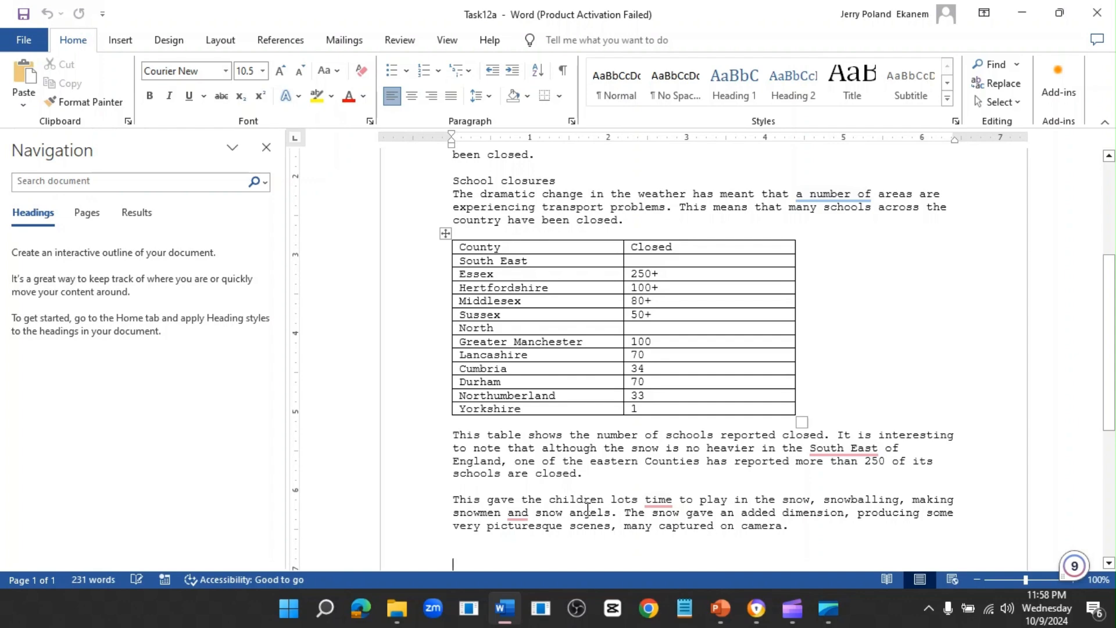
- Start inserting pictures from this device and browse to the Source files folder inside the desktop's Chapter 12 folder
{"action": "left_click", "coordinate": [120, 41]}
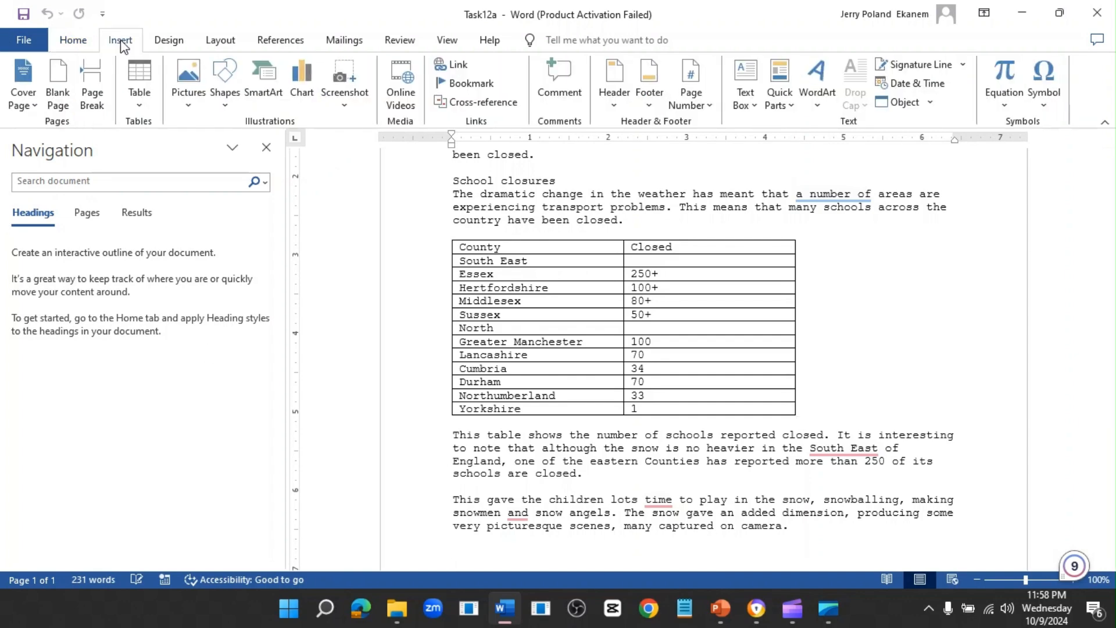
{"action": "left_click", "coordinate": [193, 92]}
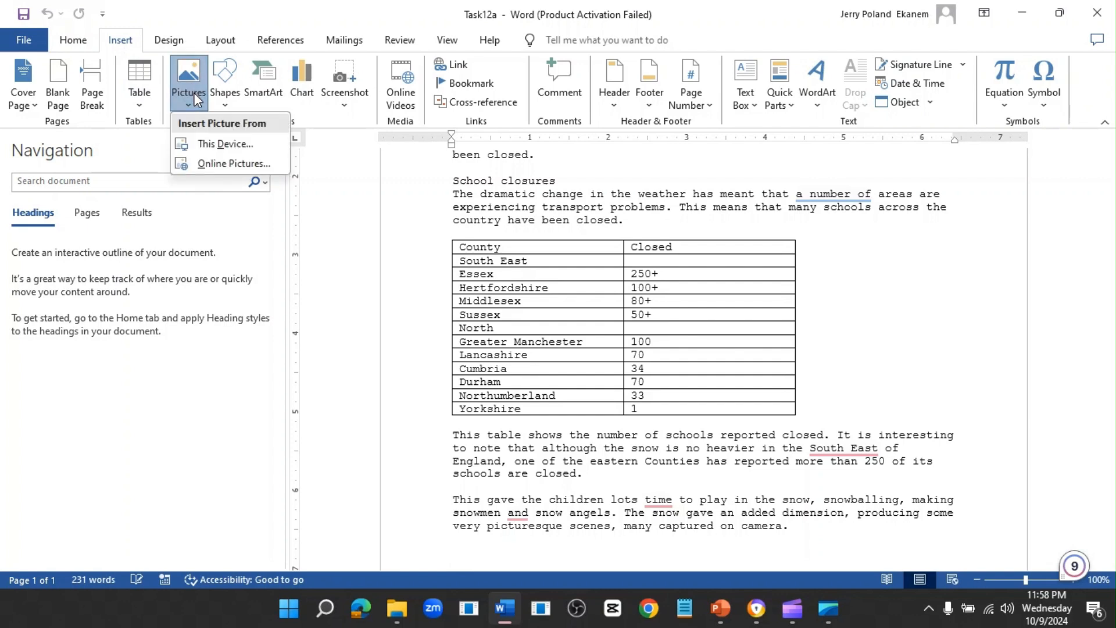
{"action": "left_click", "coordinate": [237, 146]}
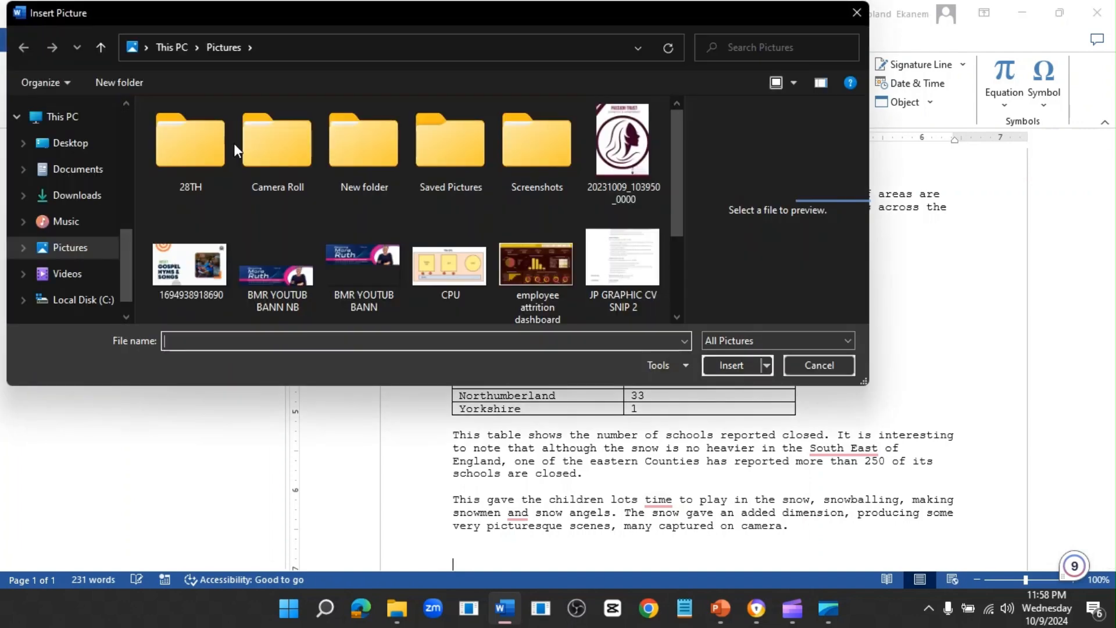
{"action": "left_click", "coordinate": [98, 141]}
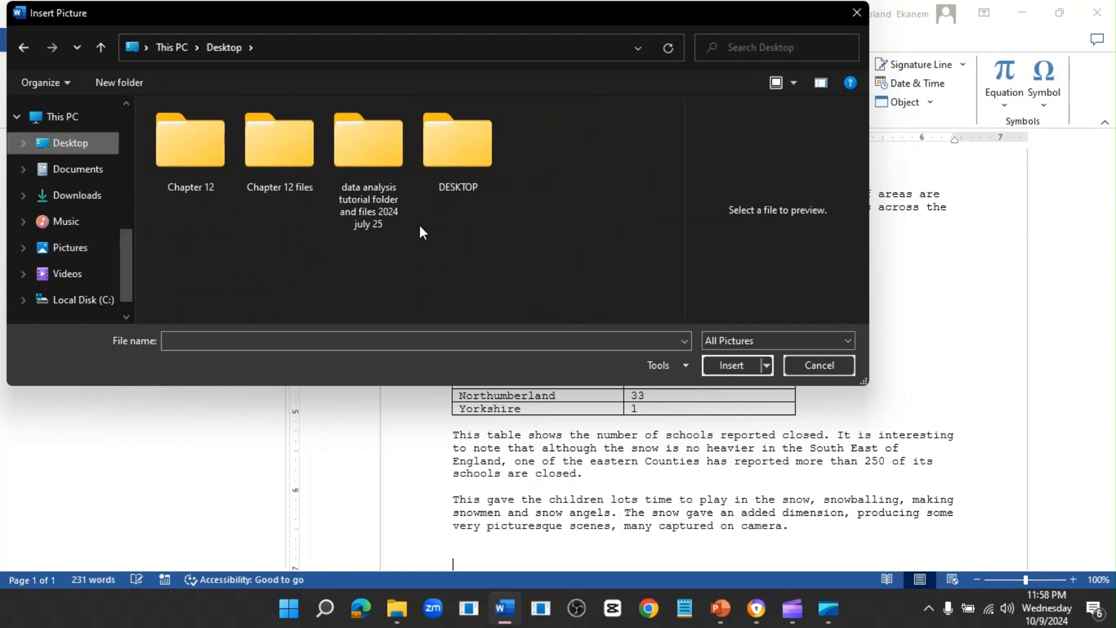
{"action": "left_click", "coordinate": [208, 163]}
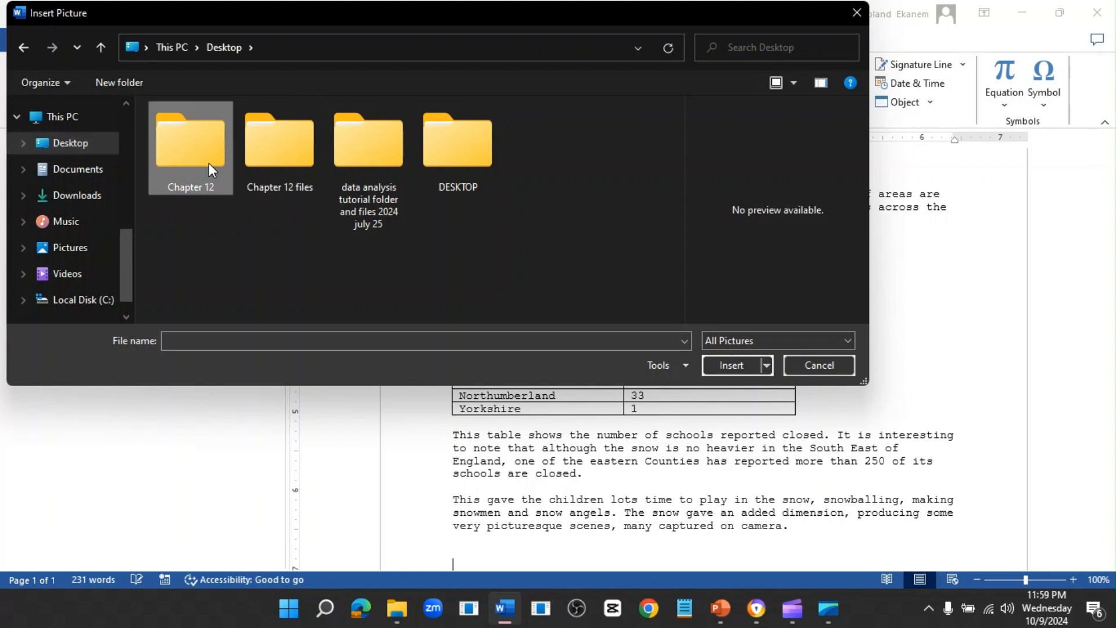
{"action": "double_click", "coordinate": [208, 163]}
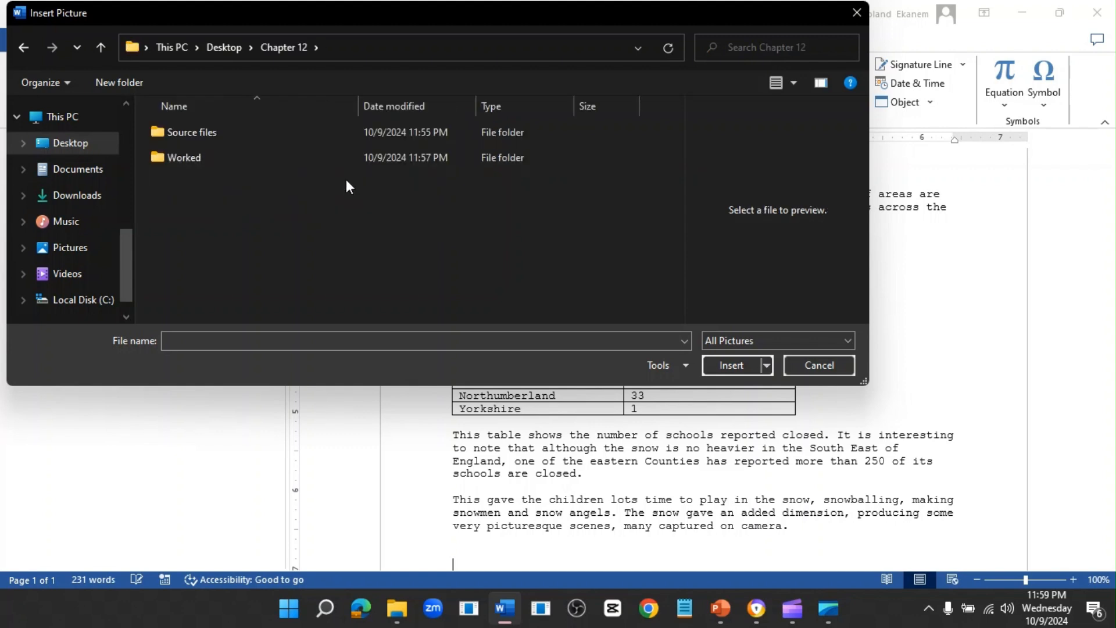
{"action": "double_click", "coordinate": [256, 132]}
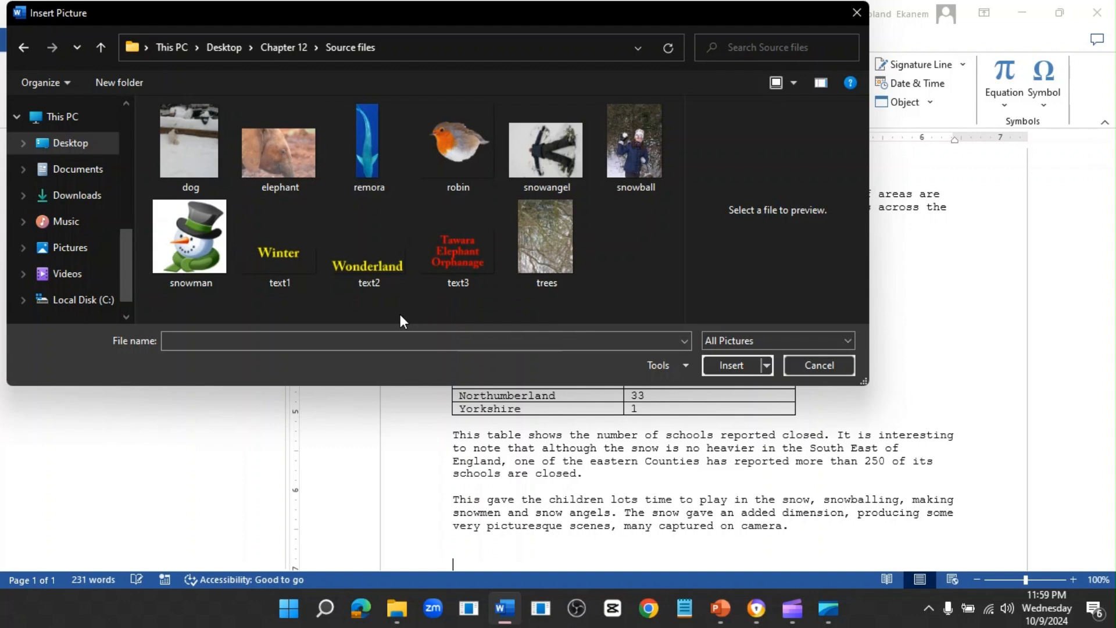
- Insert the snowball, snowman and trees images together at the end of the document and look over the placed pictures
{"action": "left_click", "coordinate": [633, 152]}
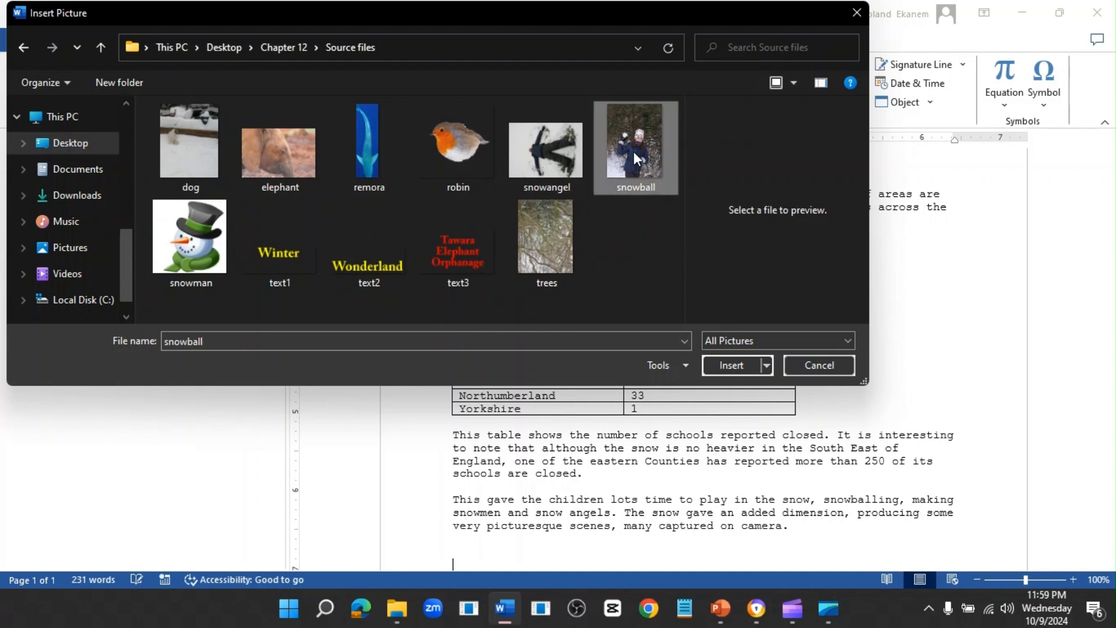
{"action": "left_click", "coordinate": [200, 247], "text": "ctrl"}
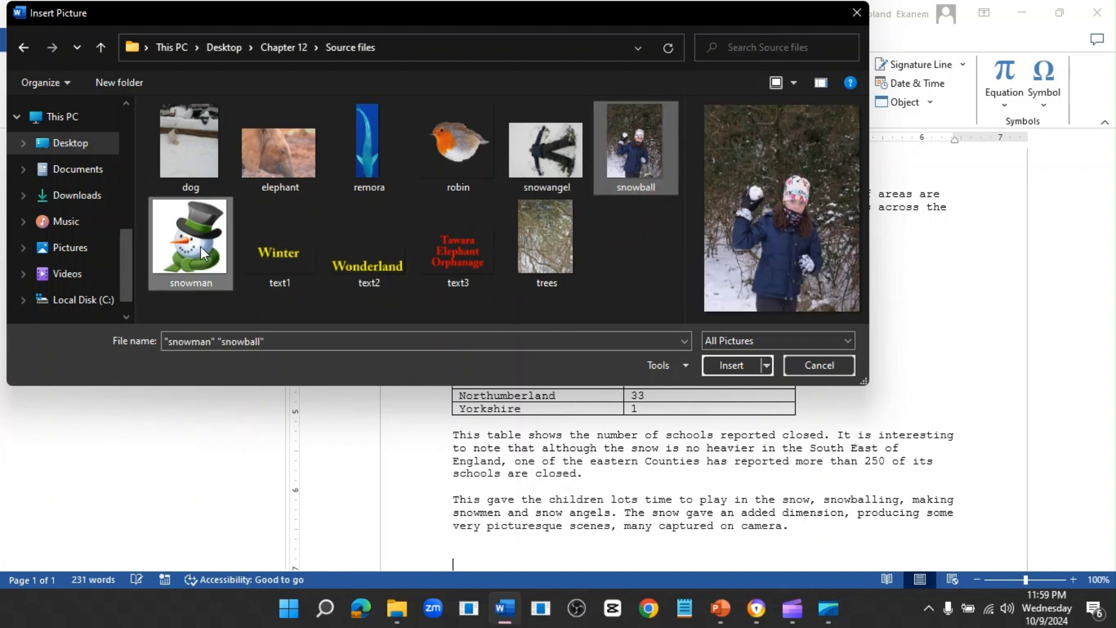
{"action": "left_click", "coordinate": [565, 259], "text": "ctrl"}
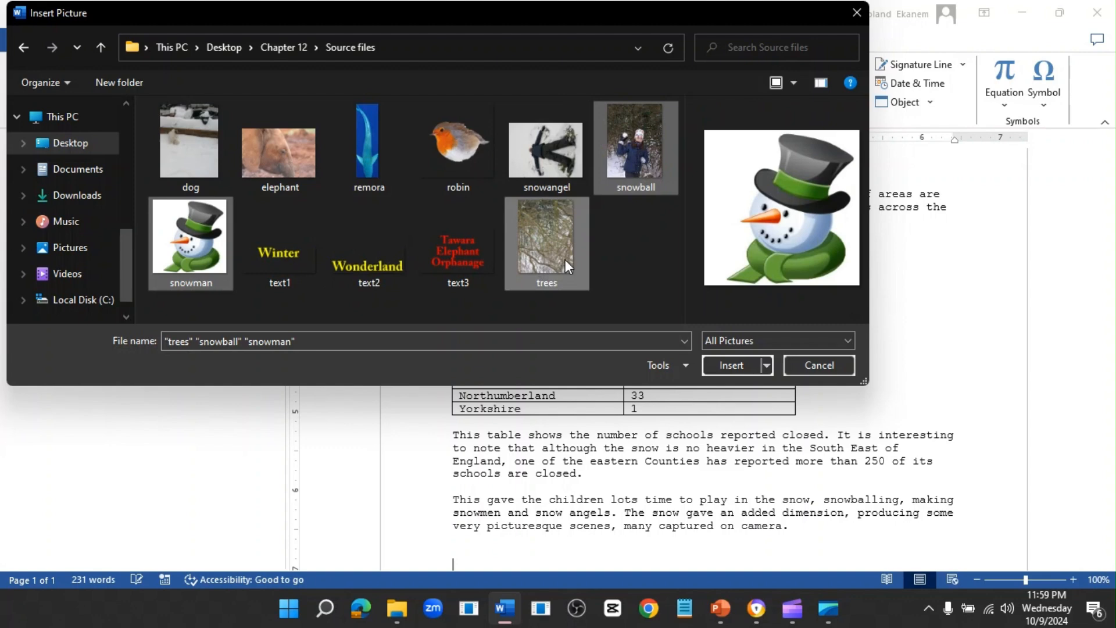
{"action": "left_click", "coordinate": [737, 364]}
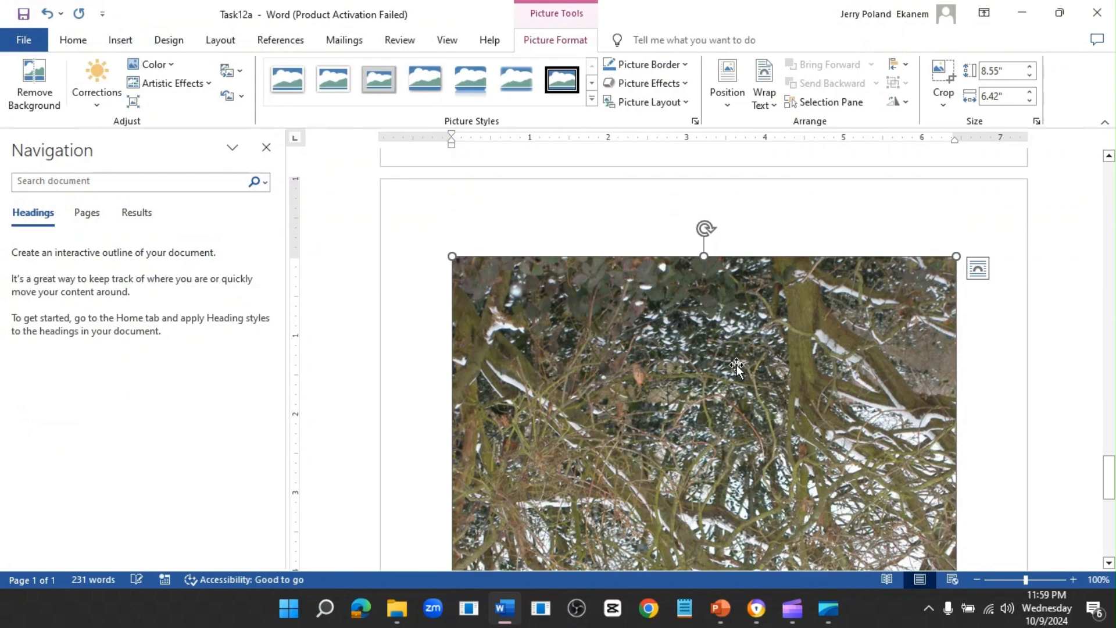
{"action": "left_click_drag", "start_coordinate": [1110, 475], "coordinate": [1067, 328]}
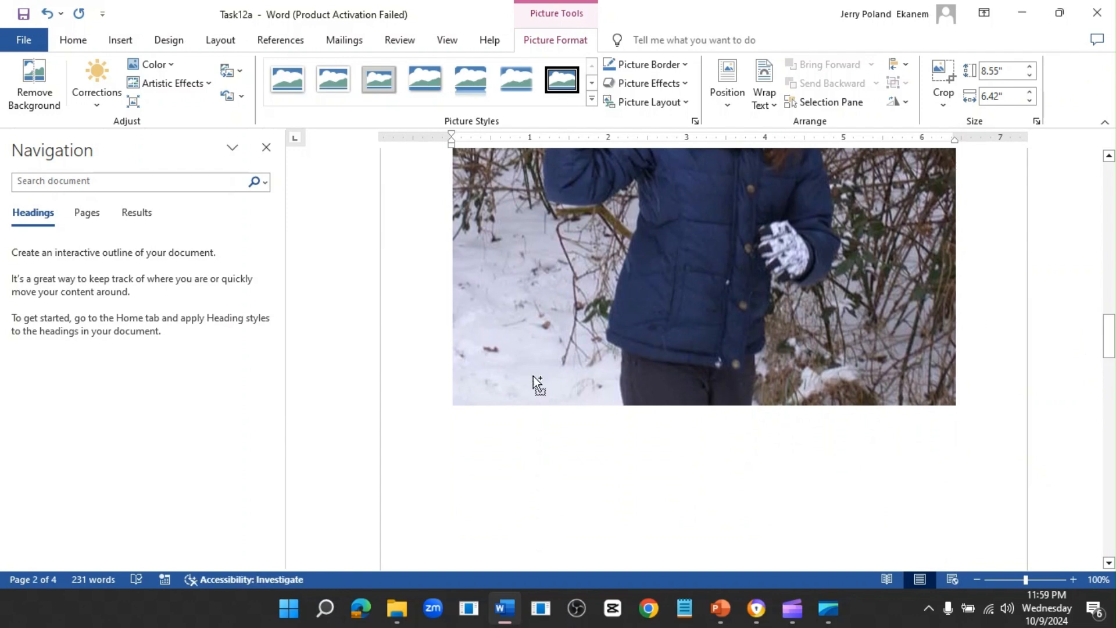
- Save the Task12a document, and switch to File Explorer to open the Worked folder inside Chapter 12
{"action": "key", "text": "ctrl+s"}
{"action": "mouse_move", "coordinate": [400, 605]}
{"action": "left_click", "coordinate": [395, 530]}
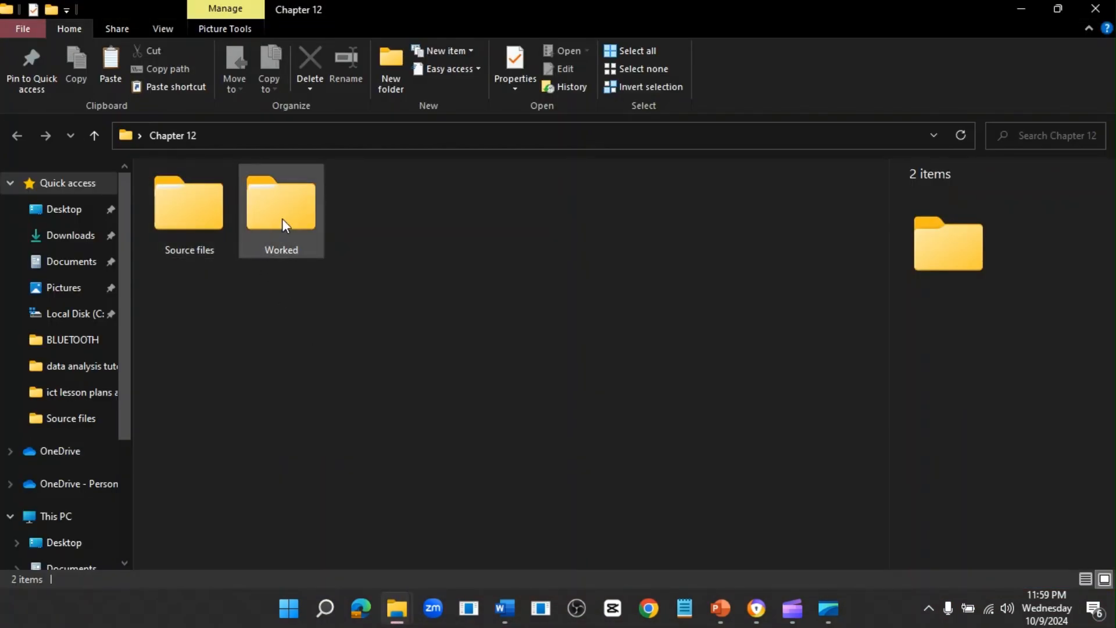
{"action": "double_click", "coordinate": [281, 218]}
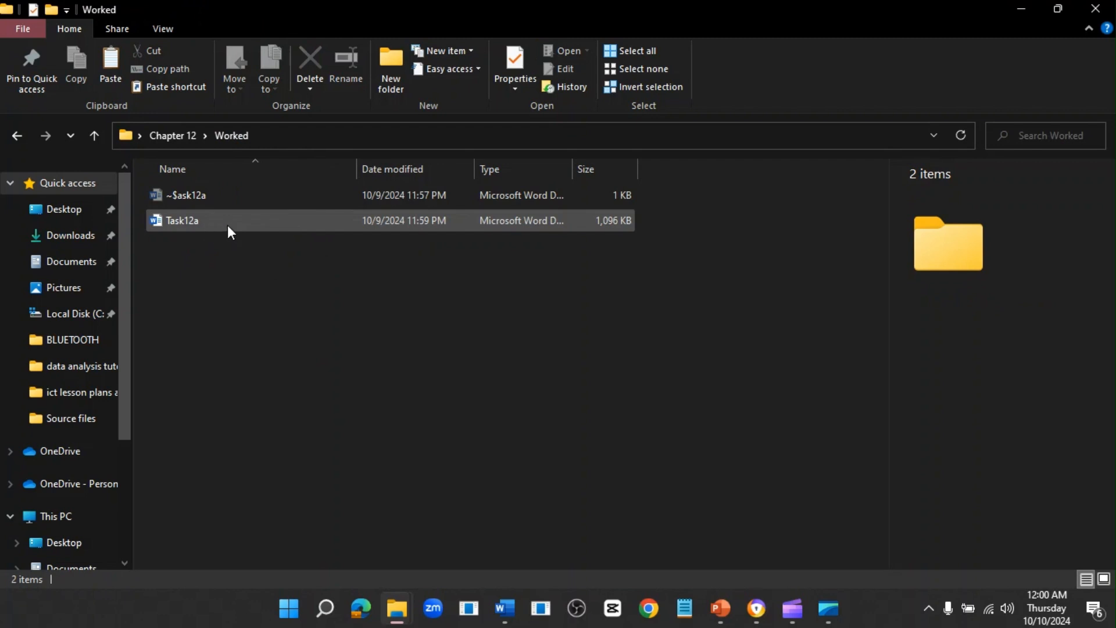